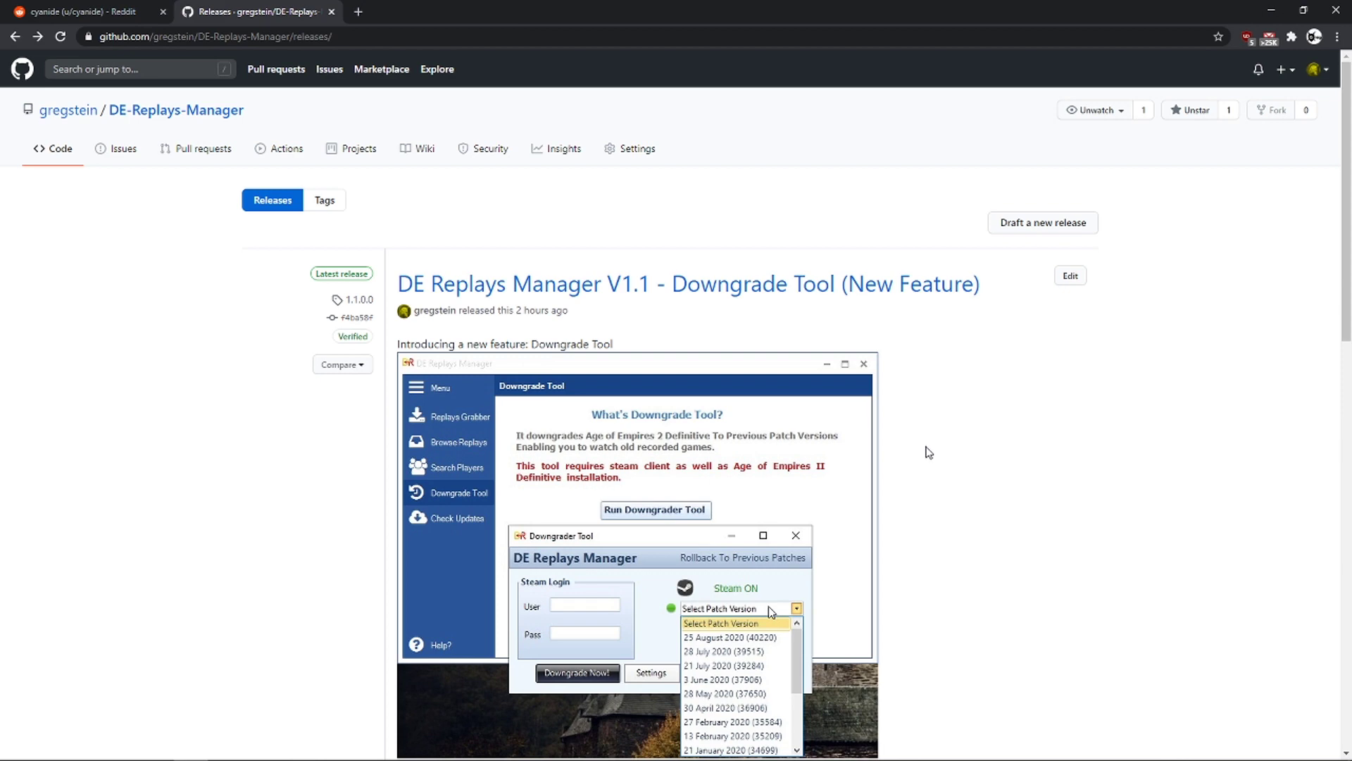
- Finish reading the V1.1 release notes and switch to the running Age of Empires II game
{"action": "scroll", "coordinate": [905, 381], "scroll_direction": "down", "scroll_amount": 4}
{"action": "key", "text": "alt+Tab"}
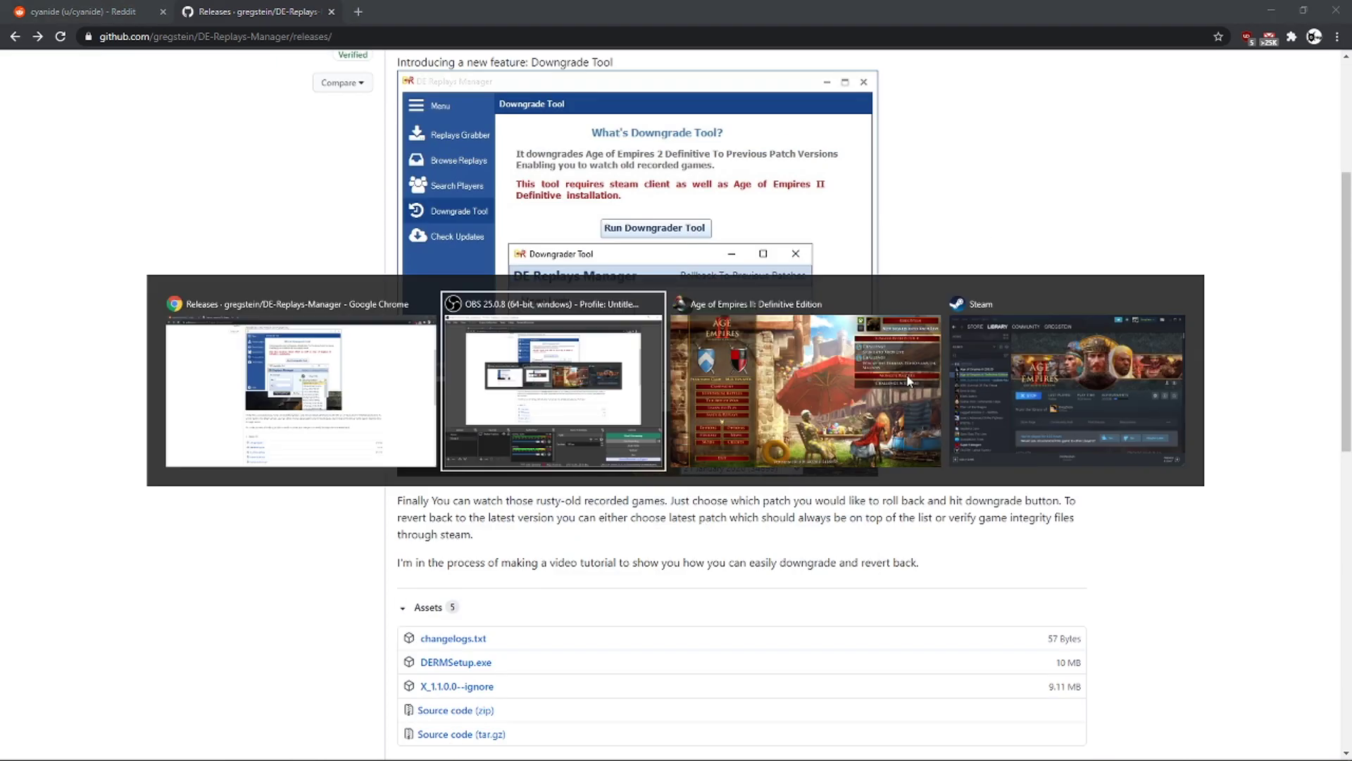
{"action": "left_click", "coordinate": [898, 378]}
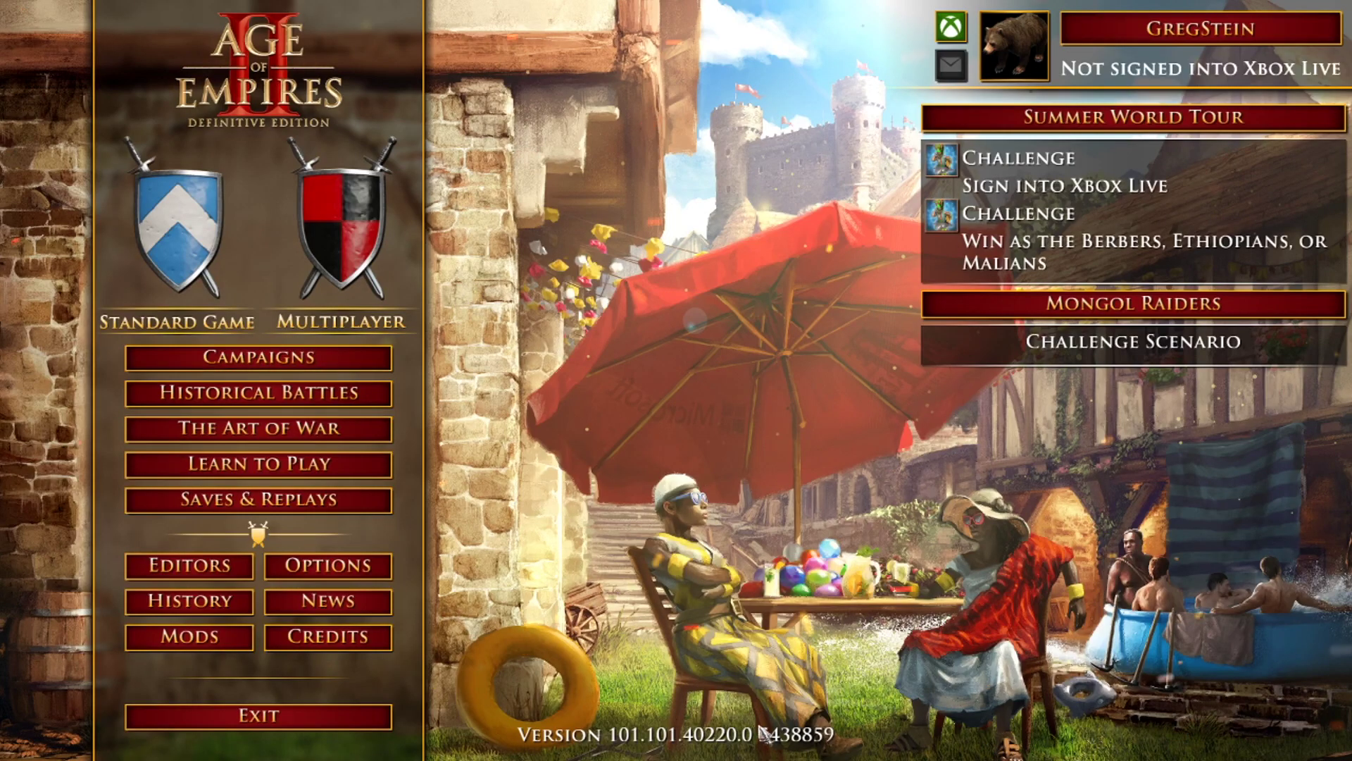
- In Saves & Replays, select the old 10 May 2020 replay from the Replays list
{"action": "left_click", "coordinate": [253, 497]}
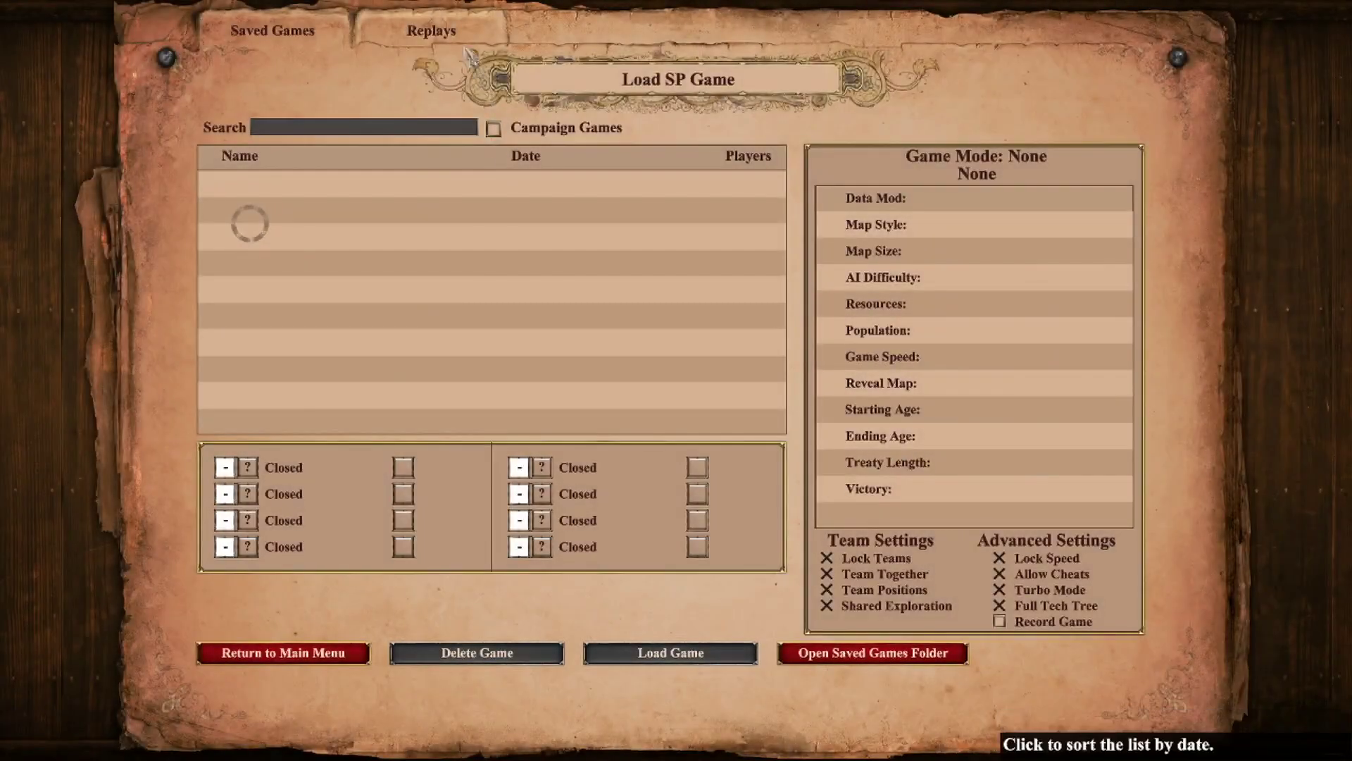
{"action": "left_click", "coordinate": [451, 31]}
{"action": "left_click", "coordinate": [455, 32]}
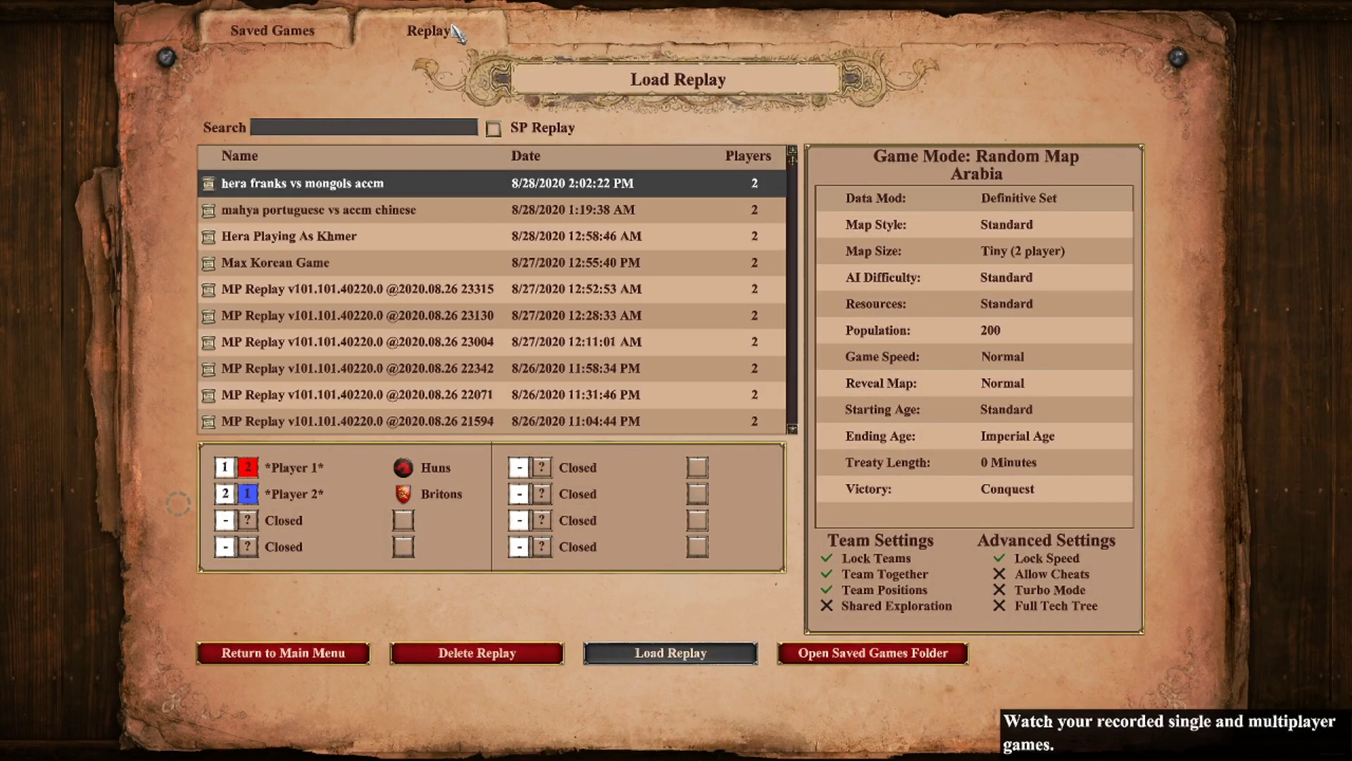
{"action": "scroll", "coordinate": [786, 266], "scroll_direction": "down", "scroll_amount": 5}
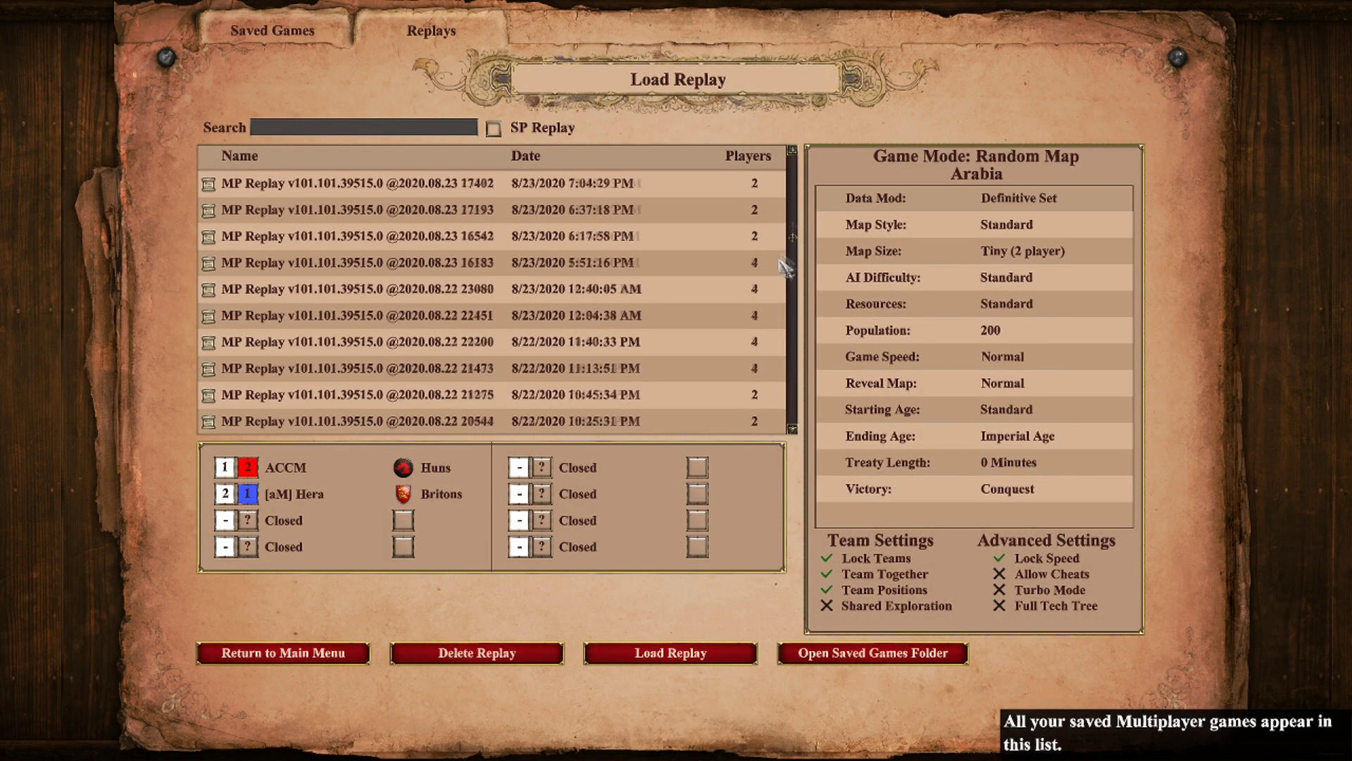
{"action": "scroll", "coordinate": [787, 317], "scroll_direction": "down", "scroll_amount": 10}
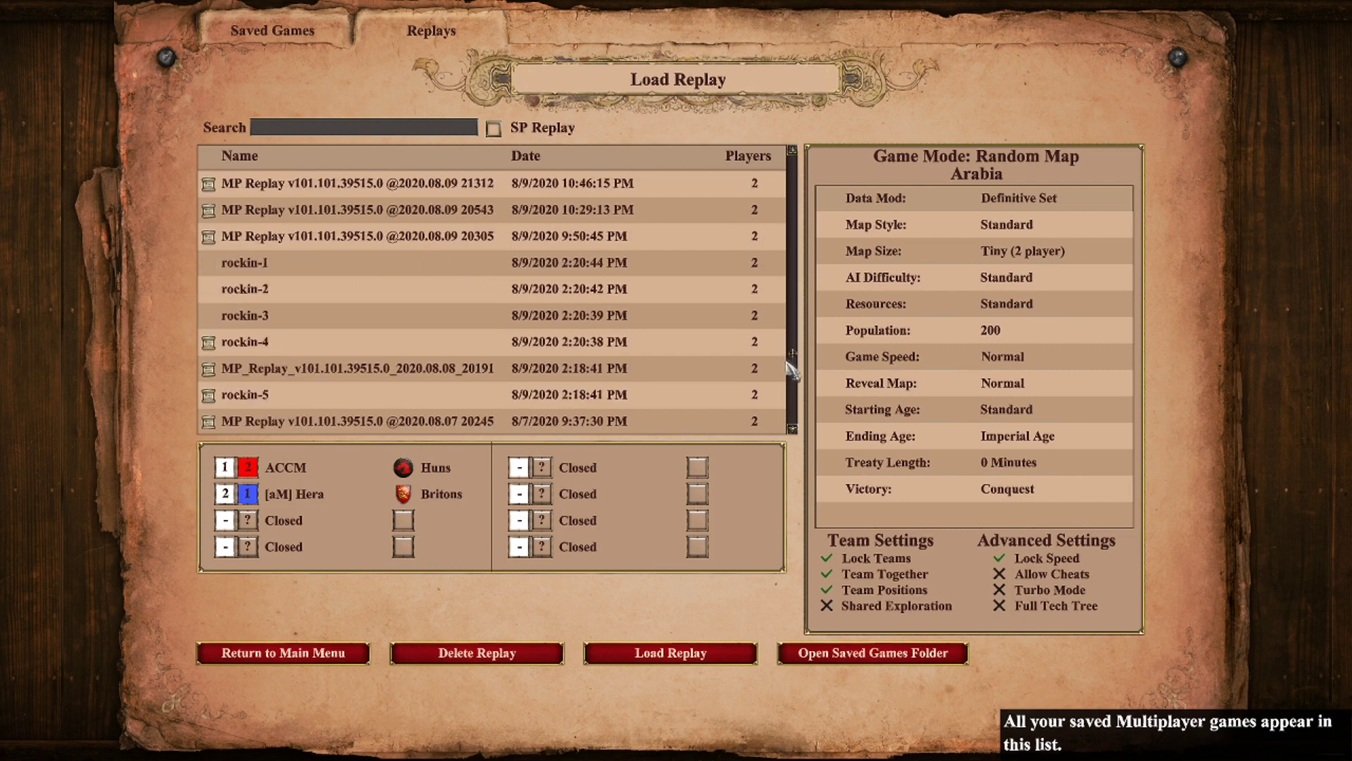
{"action": "scroll", "coordinate": [789, 366], "scroll_direction": "down", "scroll_amount": 10}
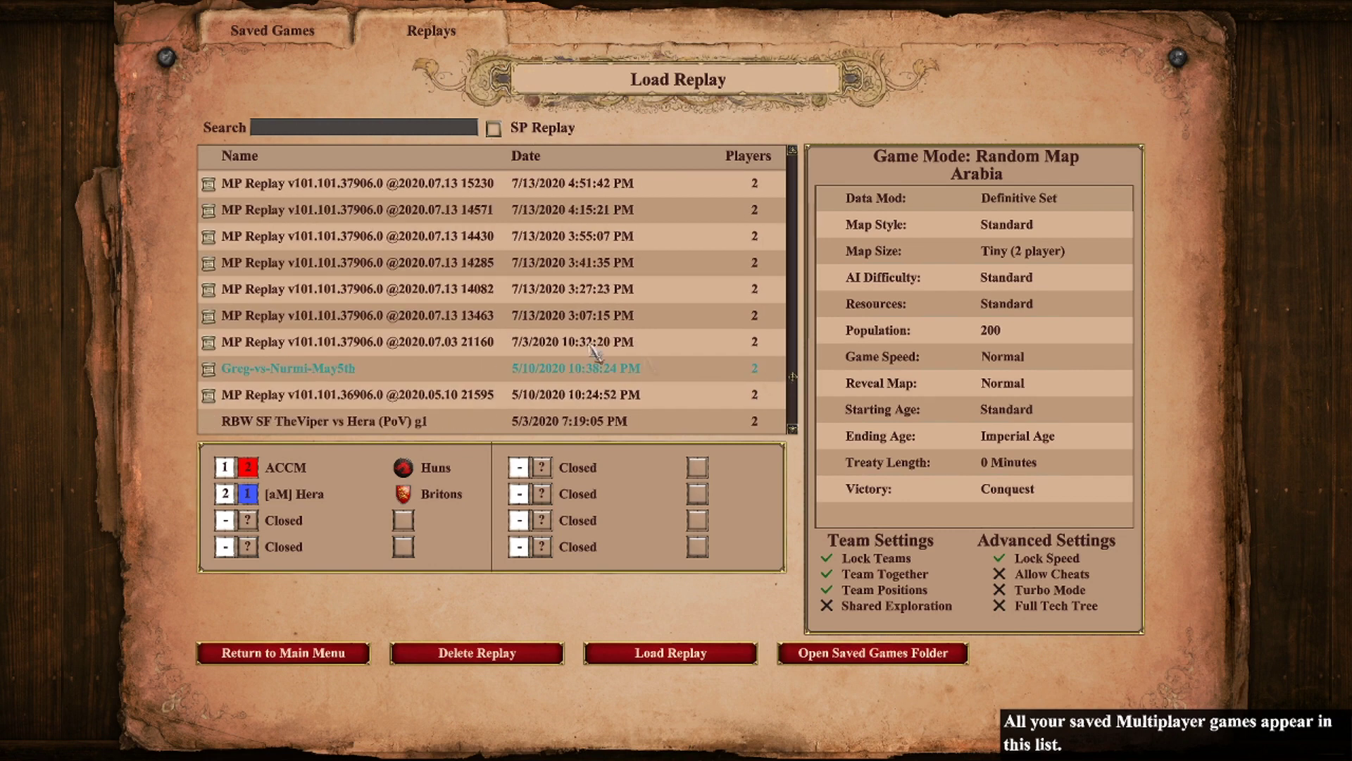
{"action": "left_click", "coordinate": [331, 372]}
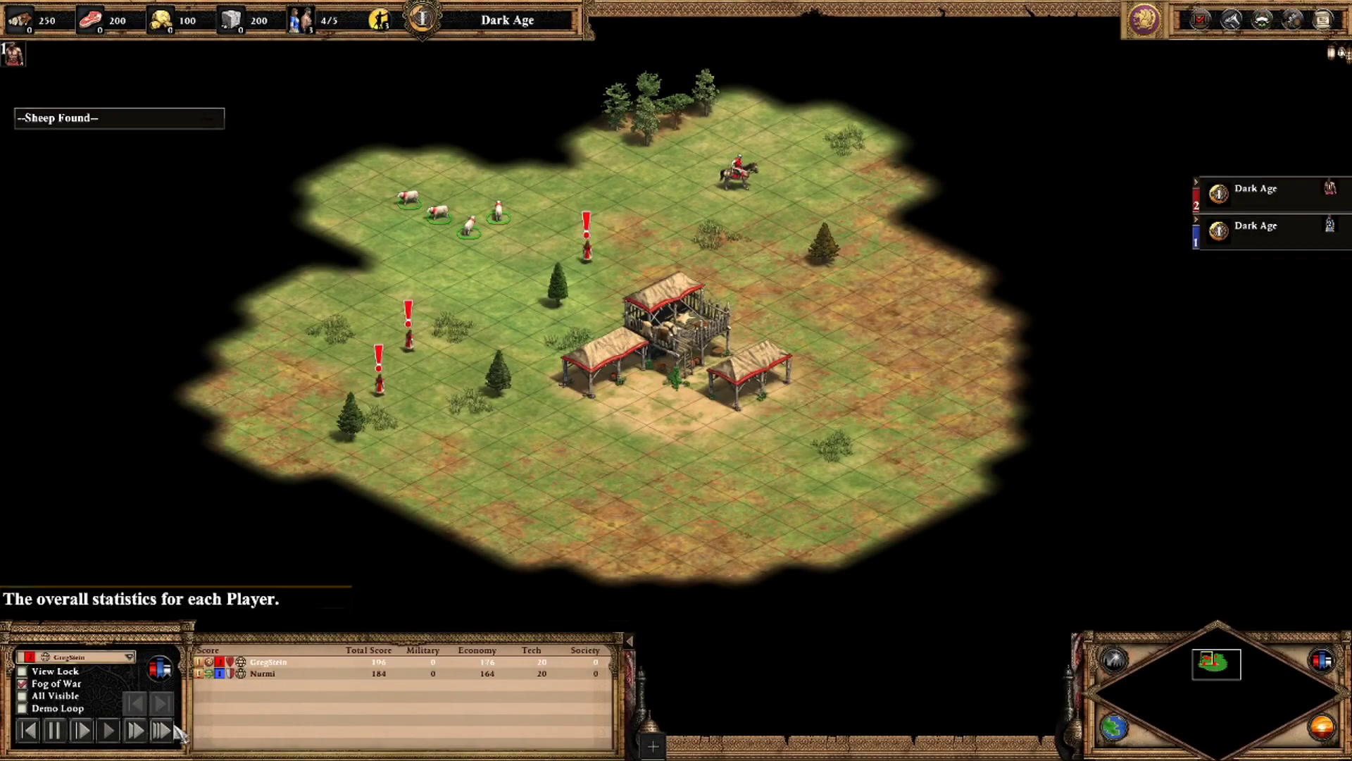
- Play the replay at the fastest speed and dismiss the out-of-sync message
{"action": "left_click", "coordinate": [161, 731]}
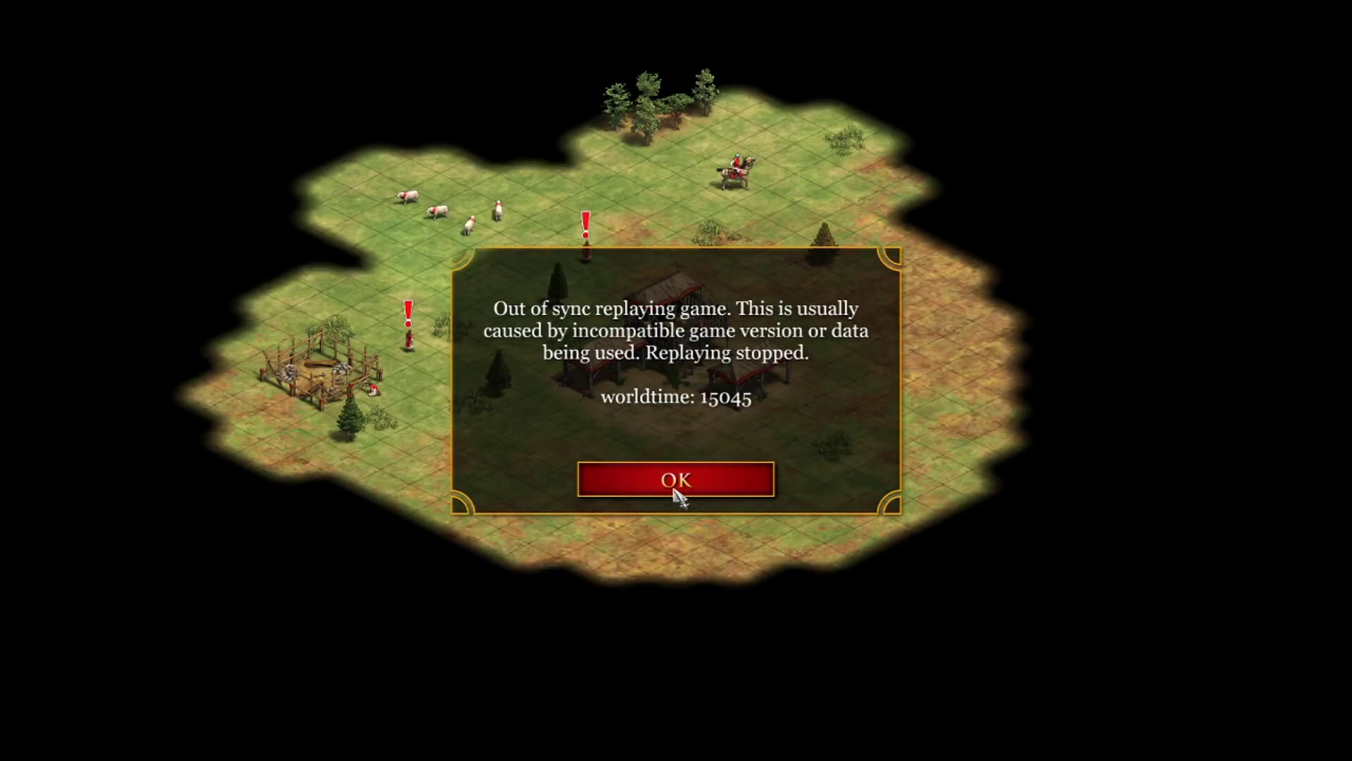
{"action": "left_click", "coordinate": [677, 493]}
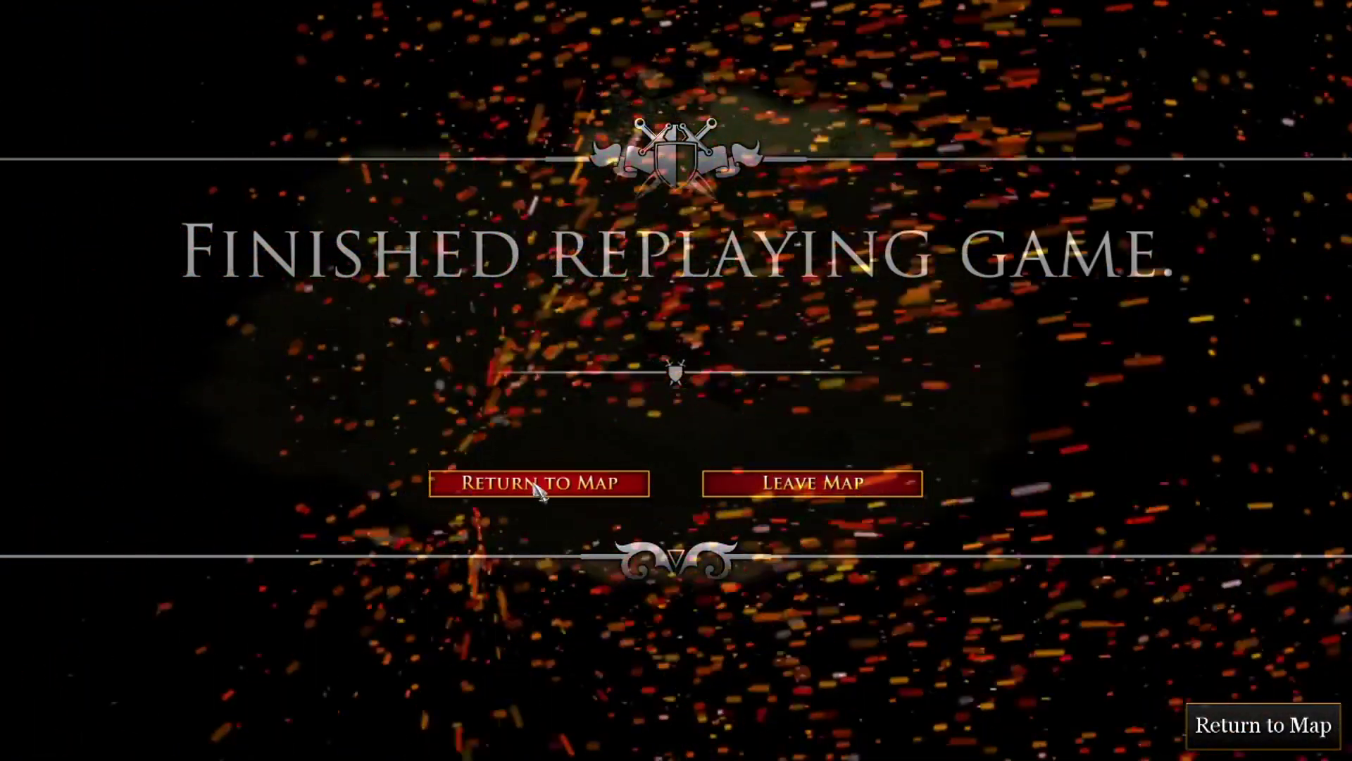
{"action": "left_click", "coordinate": [534, 486]}
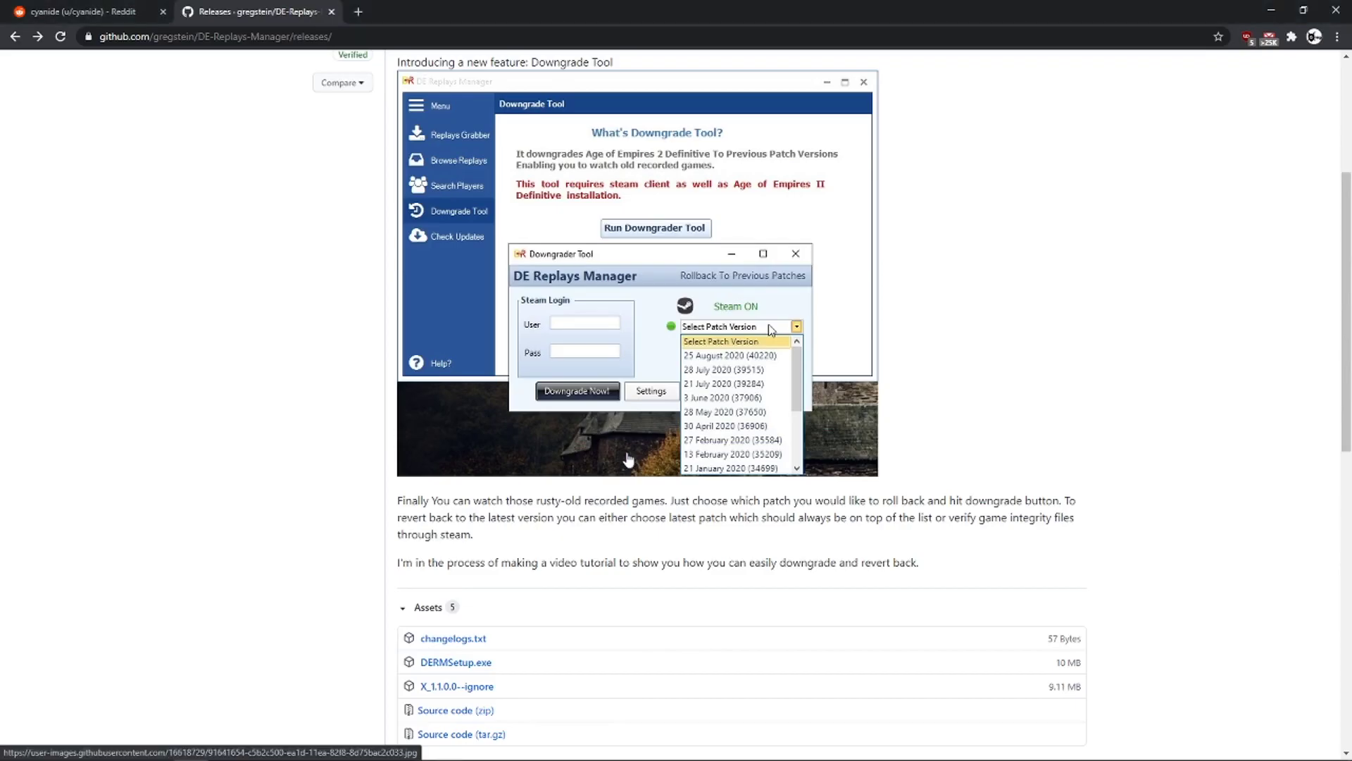
- Download DERMSetup.exe from the release assets, keeping it despite the browser warning
{"action": "left_click", "coordinate": [453, 663]}
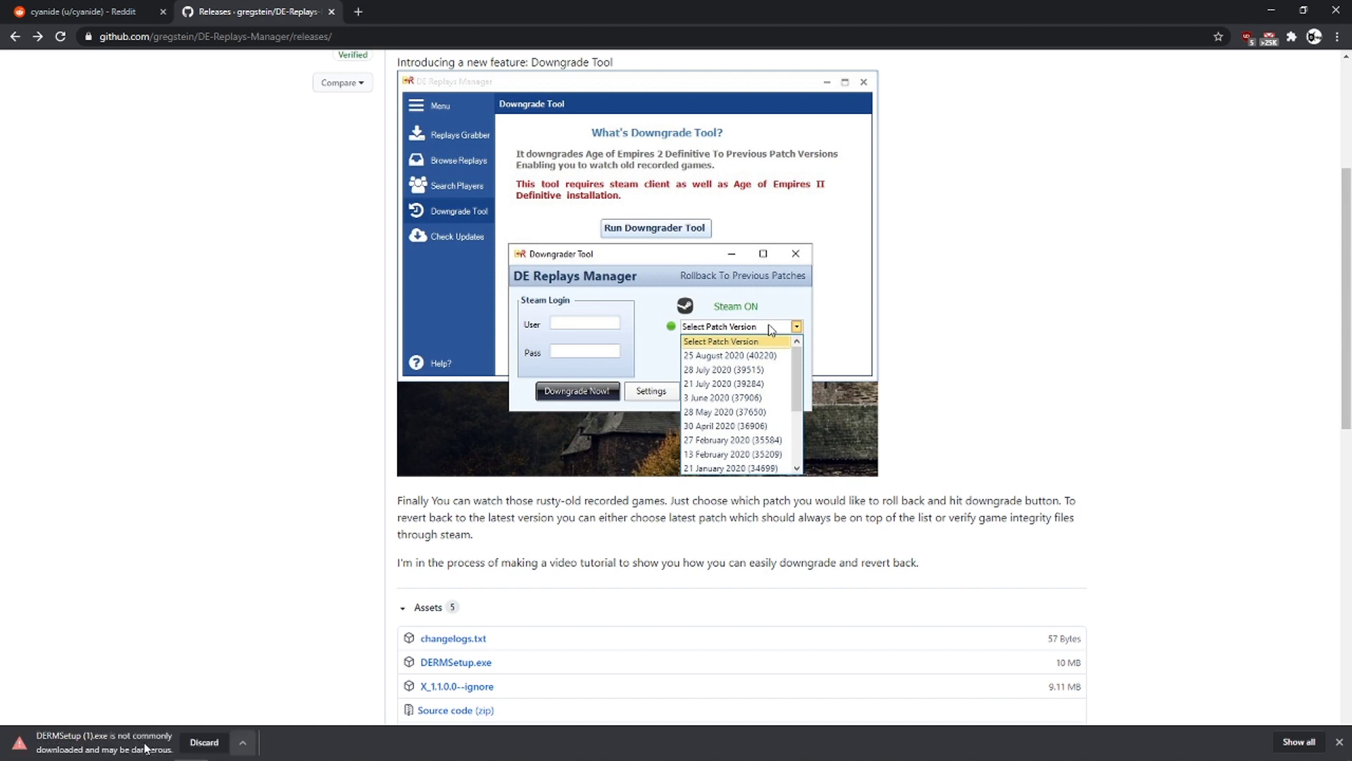
{"action": "left_click", "coordinate": [243, 744]}
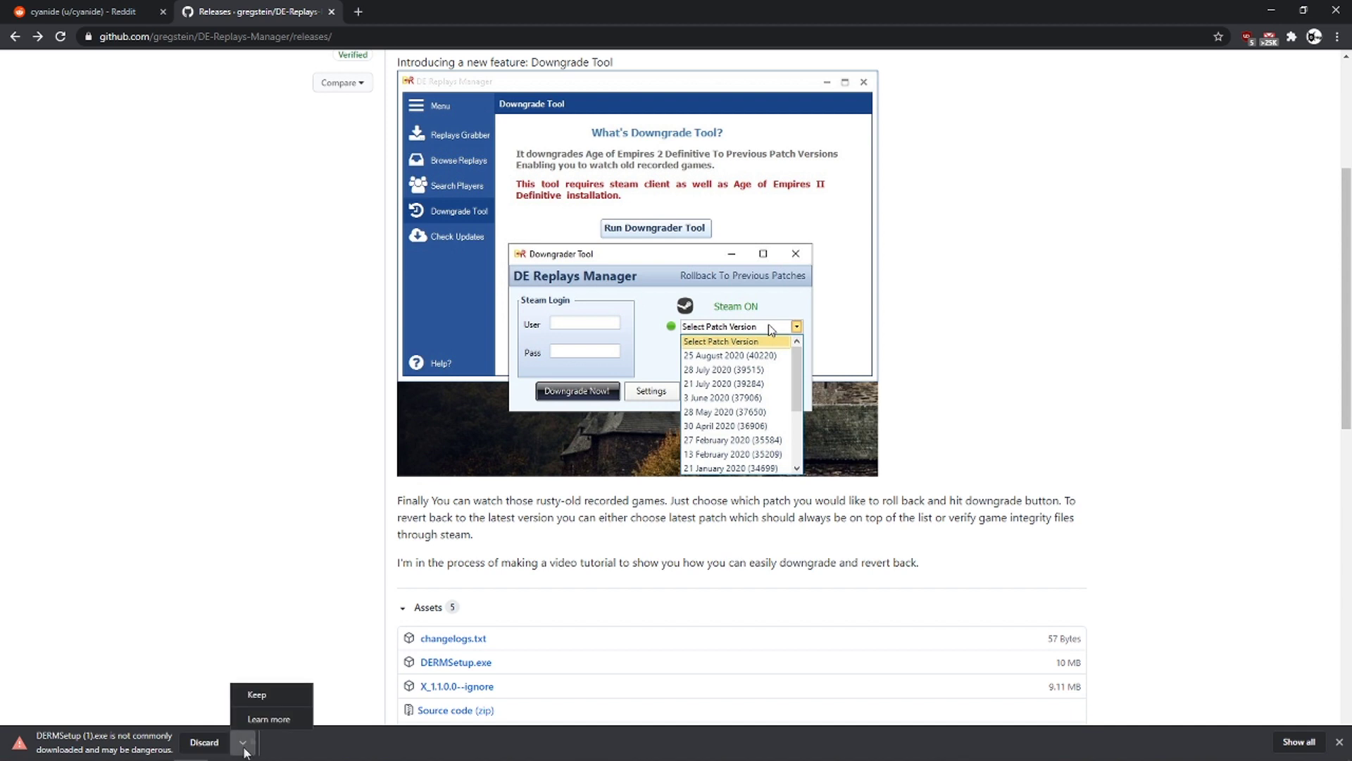
{"action": "left_click", "coordinate": [261, 695]}
{"action": "left_click", "coordinate": [67, 745]}
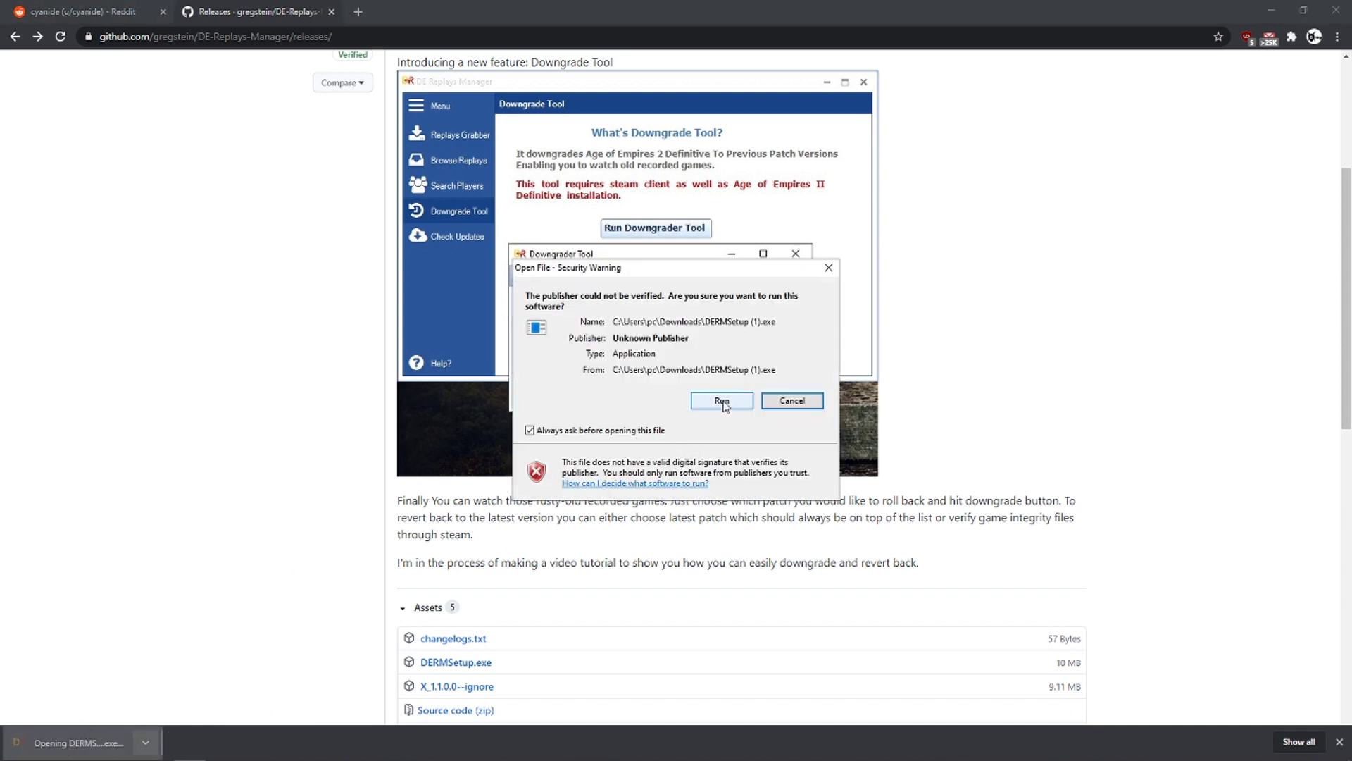
- Run the installer and complete the setup wizard to install and launch DE Replays Manager
{"action": "left_click", "coordinate": [722, 400]}
{"action": "left_click", "coordinate": [793, 525]}
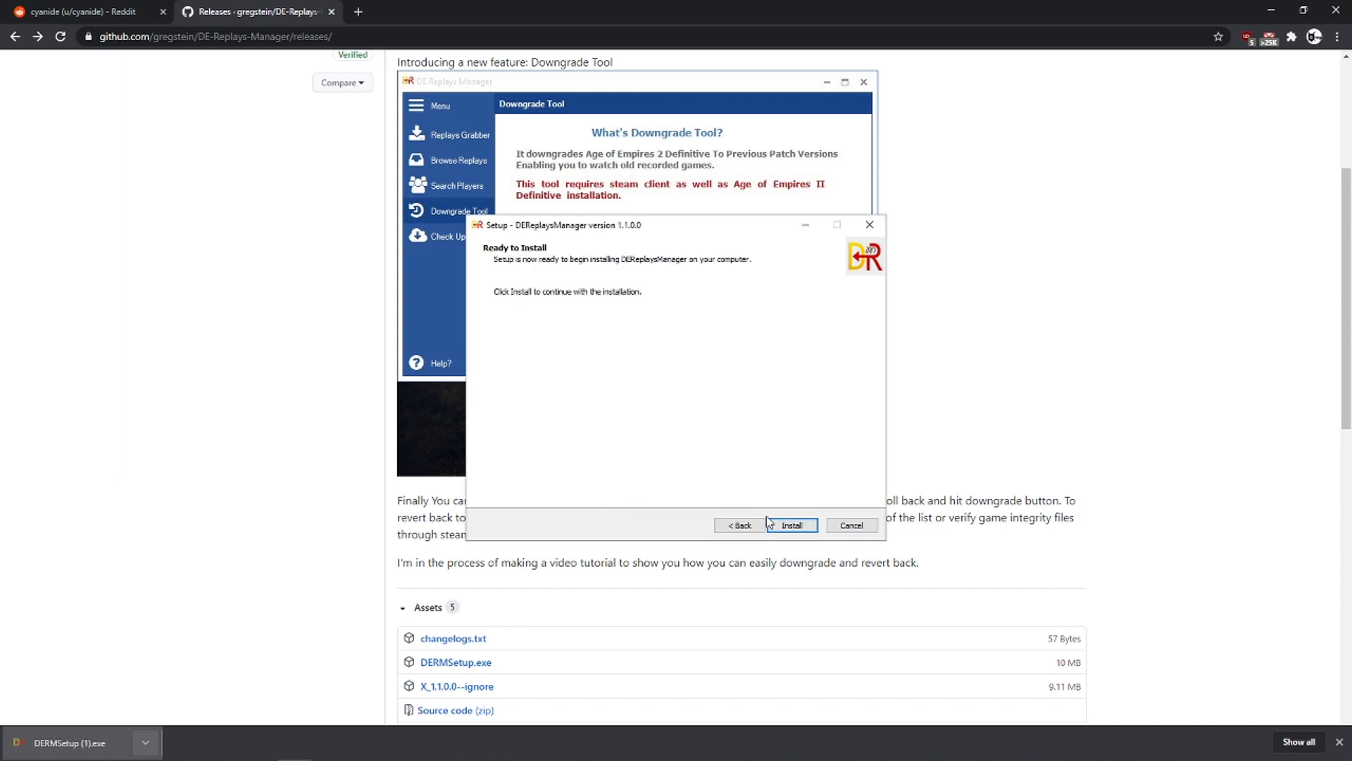
{"action": "left_click", "coordinate": [792, 525]}
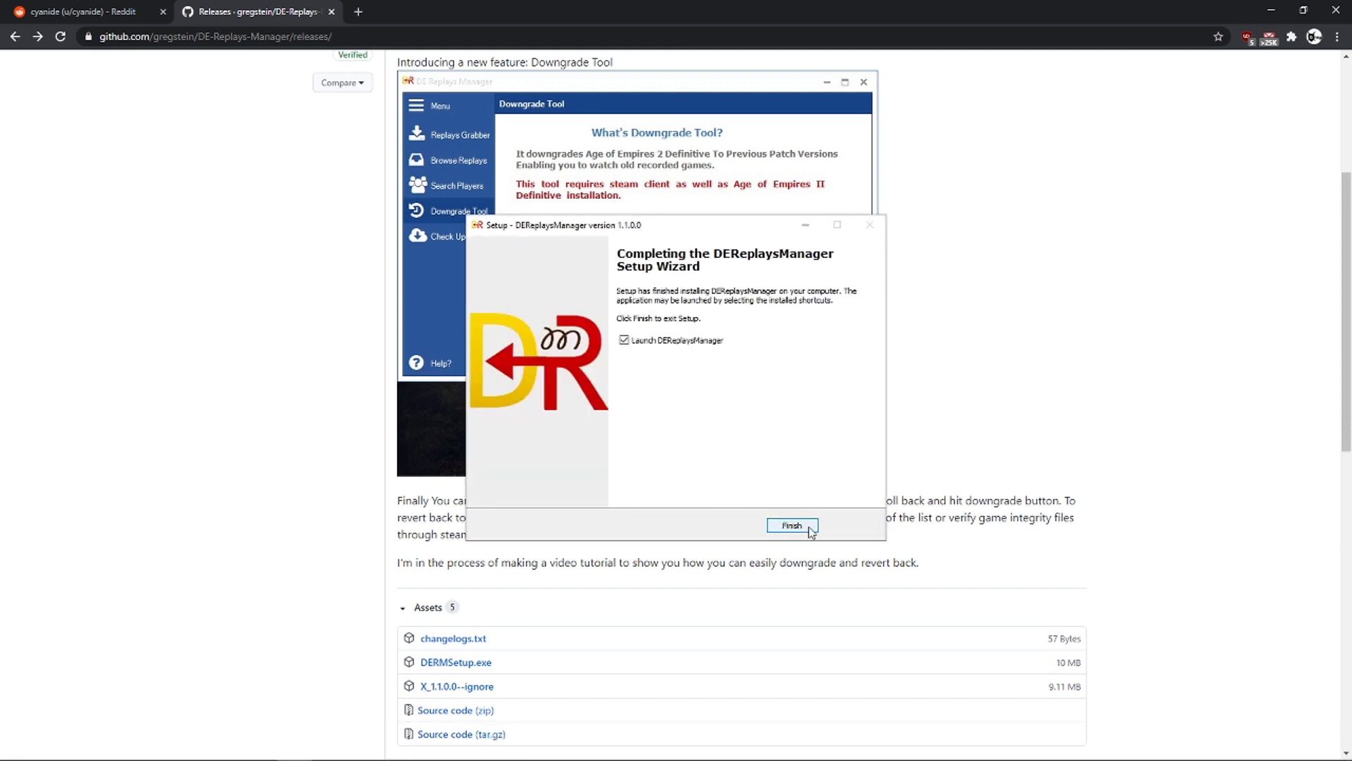
{"action": "left_click", "coordinate": [792, 527]}
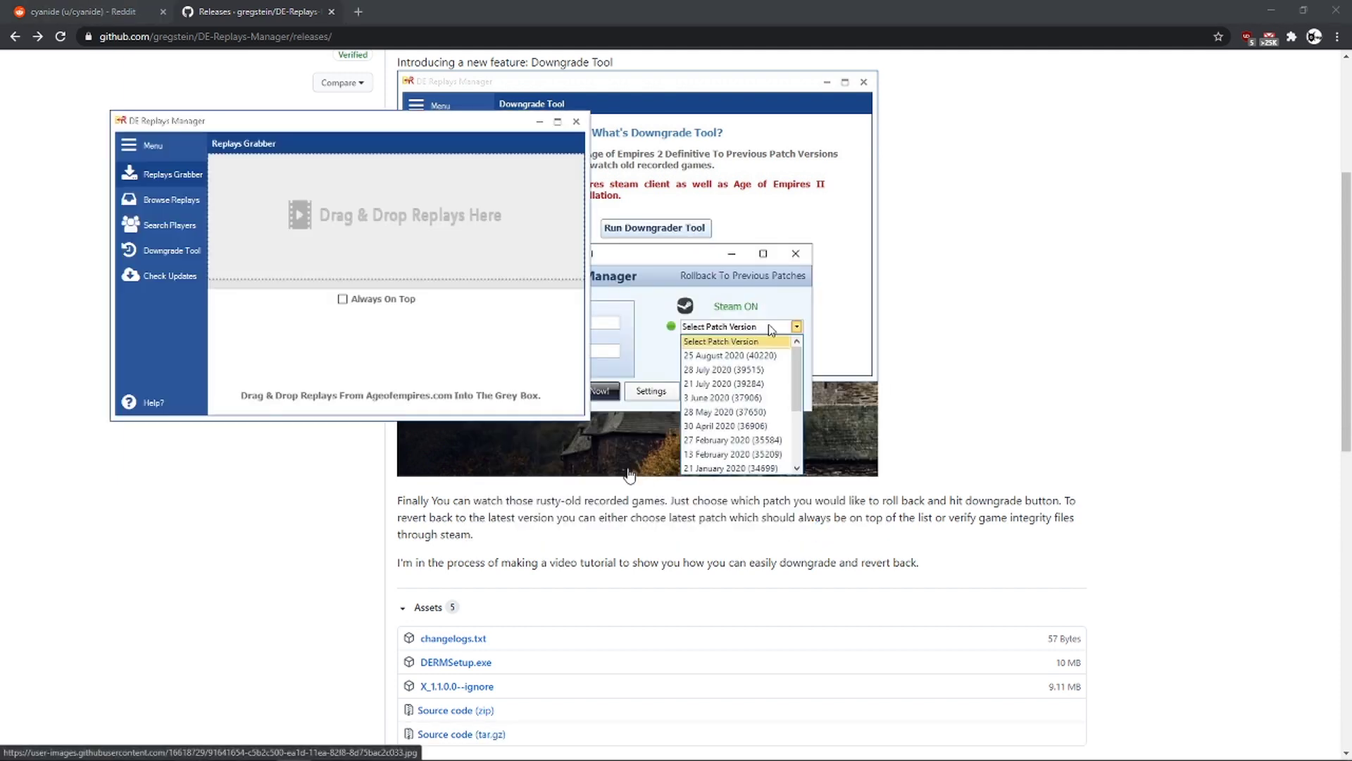
- Open Browse Replays and show the 10 May 2020 replay's details, recorded on patch 36906
{"action": "left_click_drag", "start_coordinate": [371, 127], "coordinate": [607, 209]}
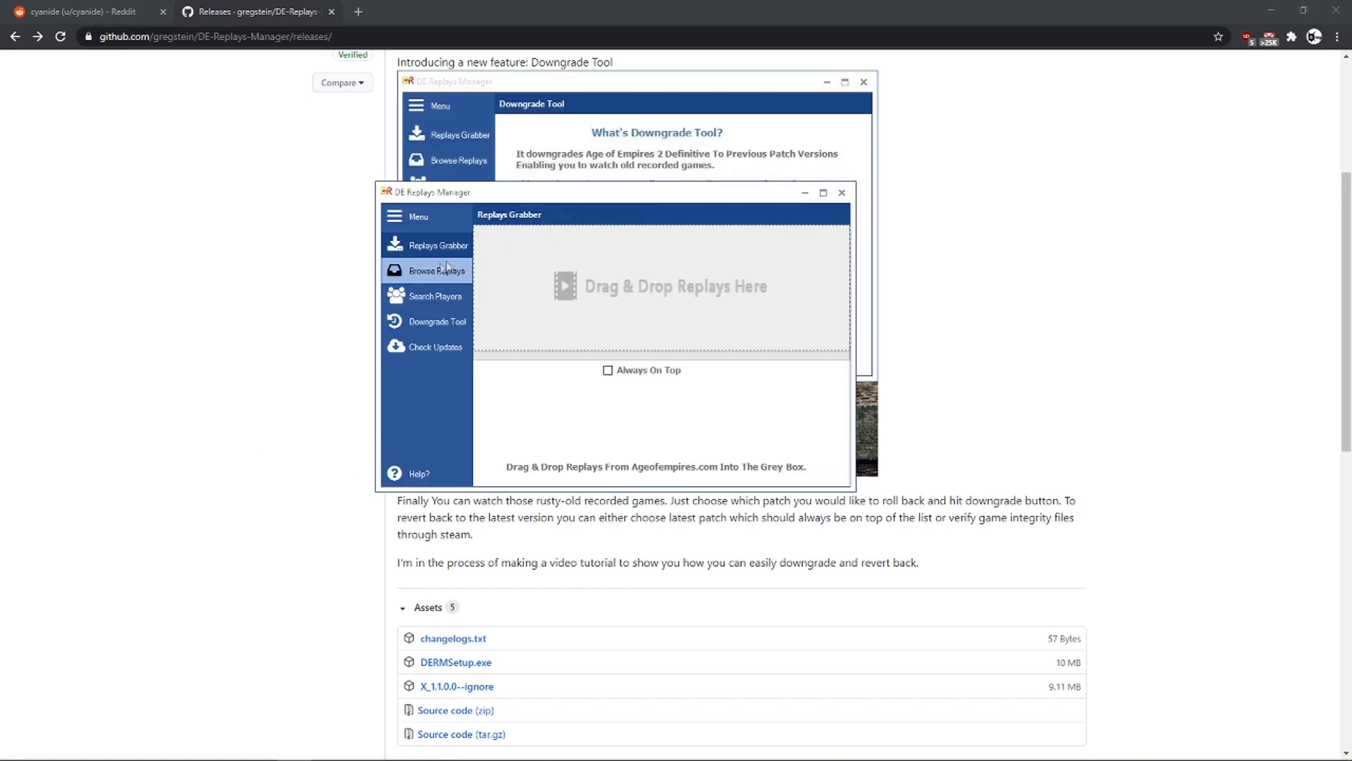
{"action": "left_click", "coordinate": [415, 272]}
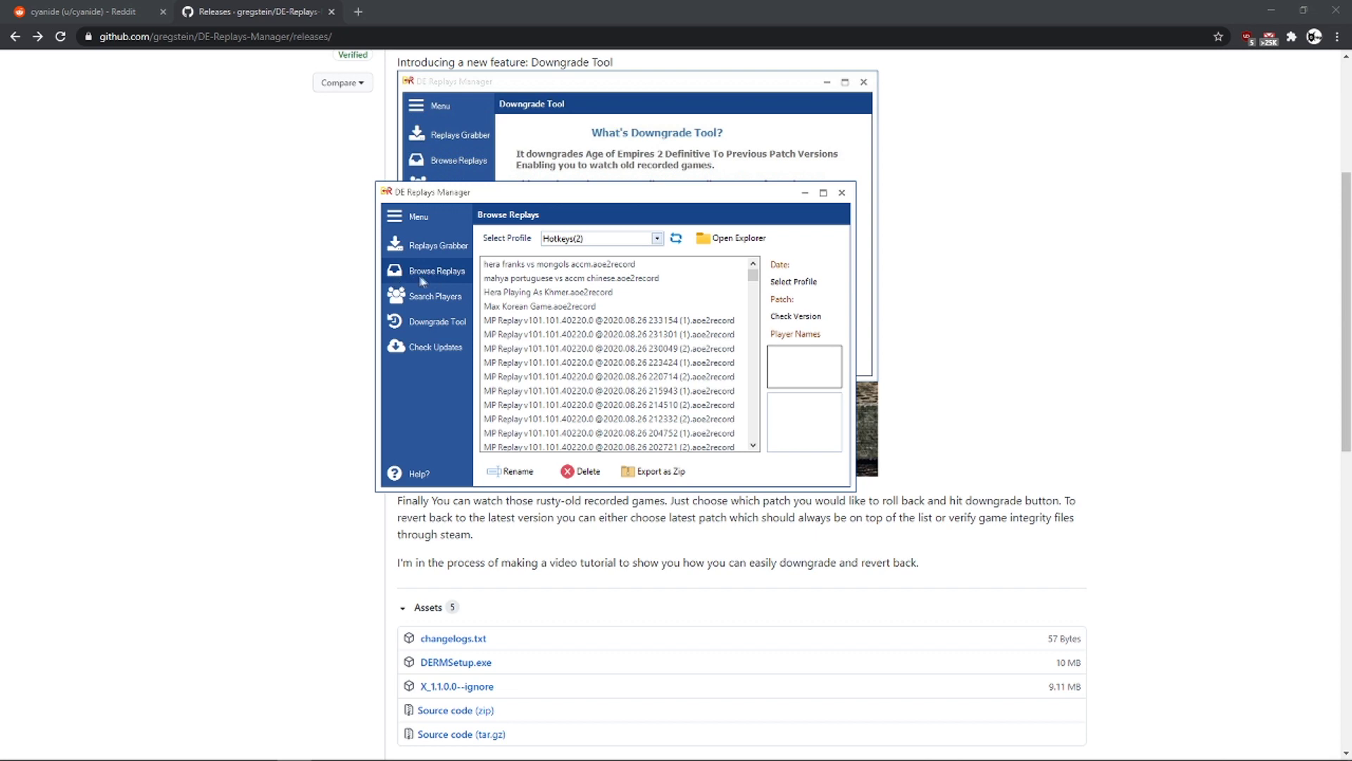
{"action": "left_click_drag", "start_coordinate": [753, 274], "coordinate": [753, 407]}
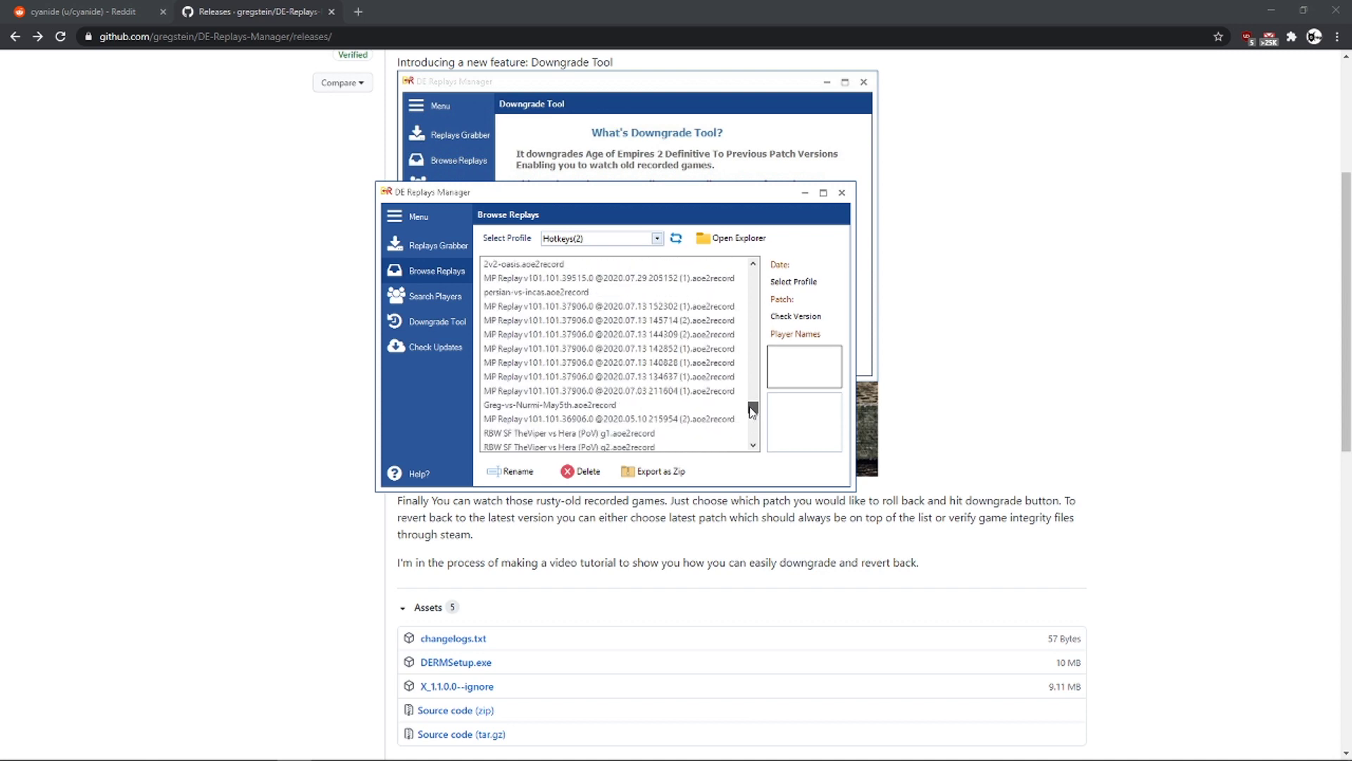
{"action": "left_click", "coordinate": [640, 407]}
{"action": "left_click", "coordinate": [636, 411]}
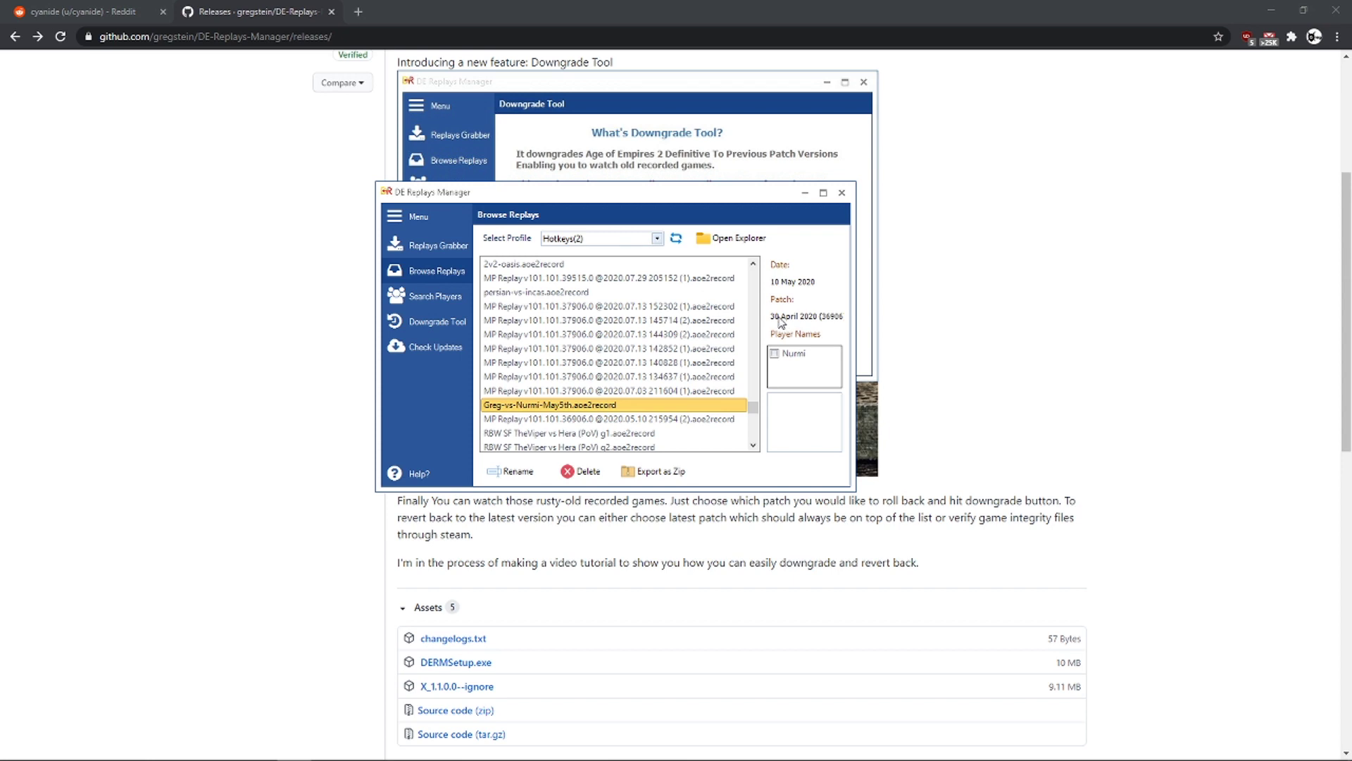
- Open the Downgrade Tool page and start the downgrader for the 30 April 2020 patch
{"action": "left_click", "coordinate": [432, 324]}
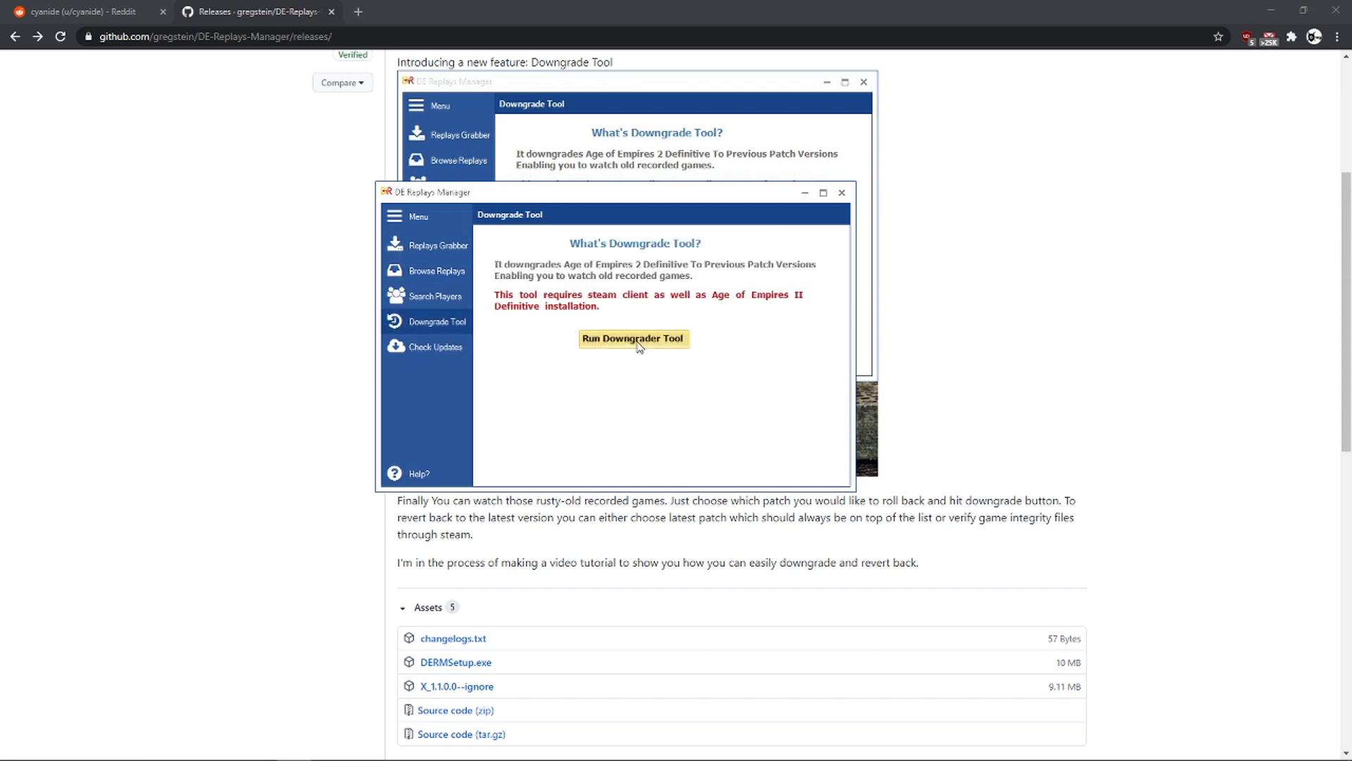
{"action": "left_click", "coordinate": [638, 340]}
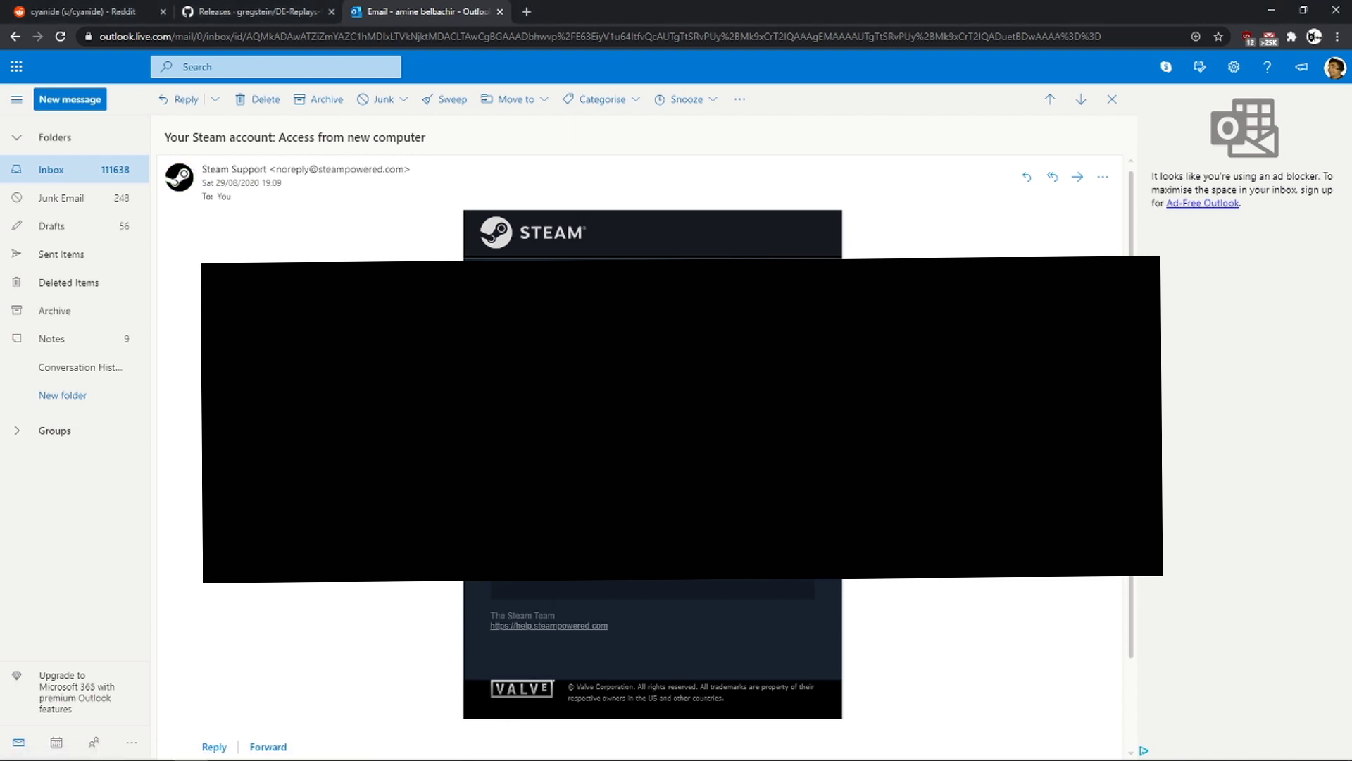
- Submit the Steam Guard code from the e-mail in the Command Prompt downgrader
{"action": "left_click", "coordinate": [499, 11]}
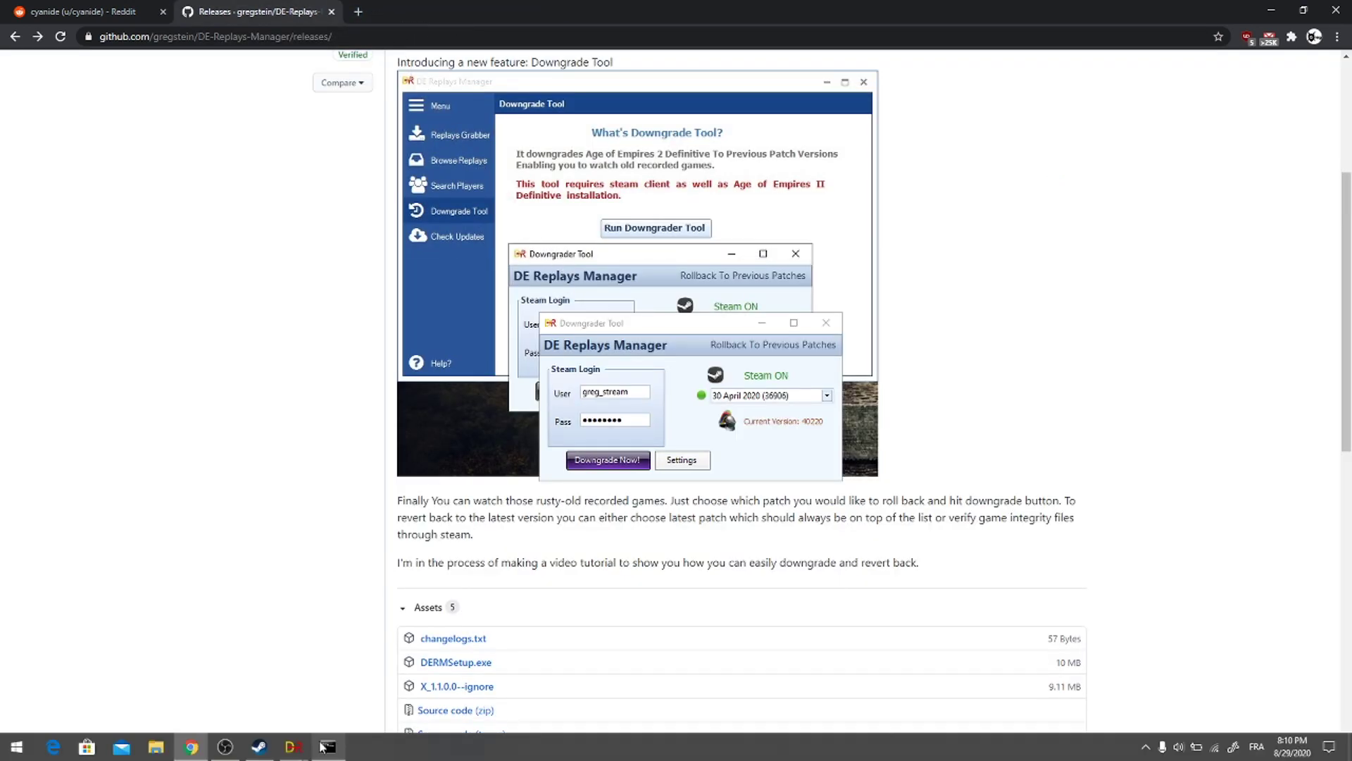
{"action": "left_click", "coordinate": [331, 751]}
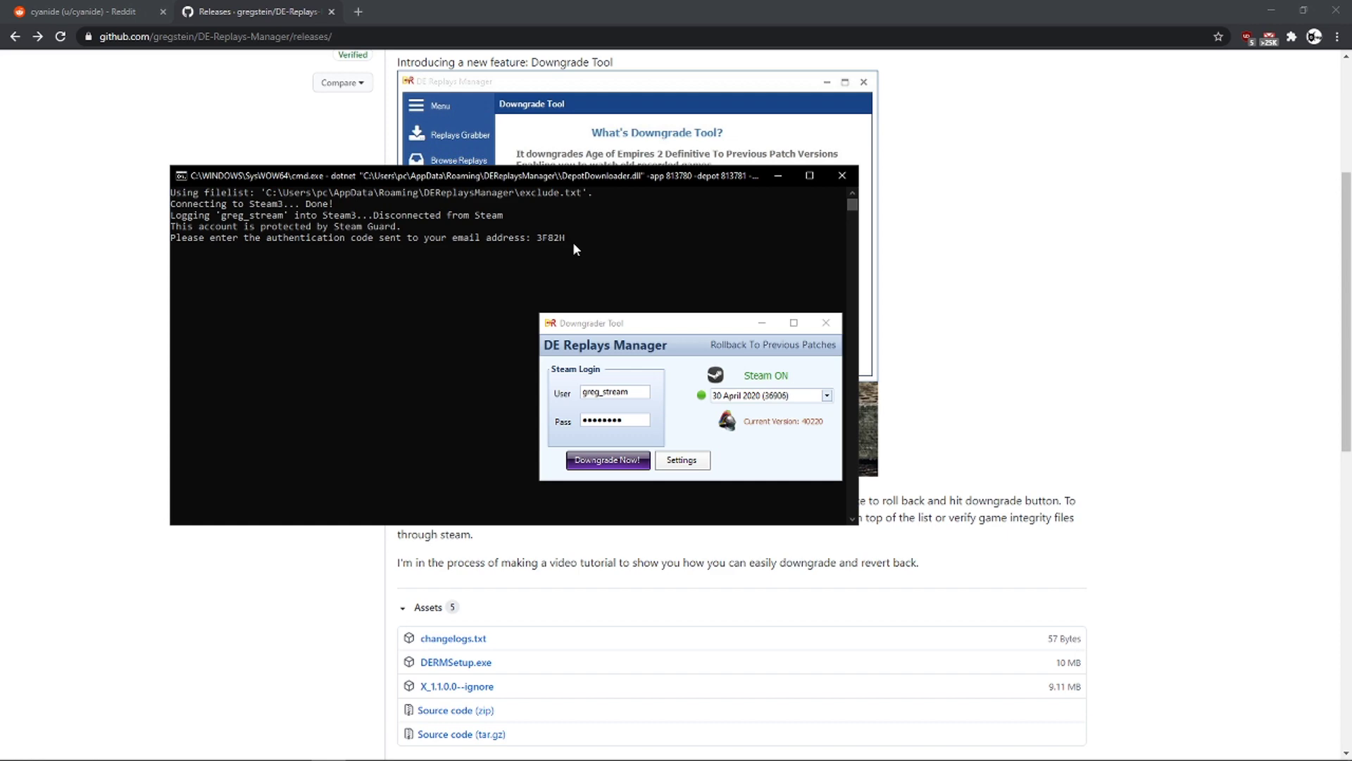
{"action": "key", "text": "Return"}
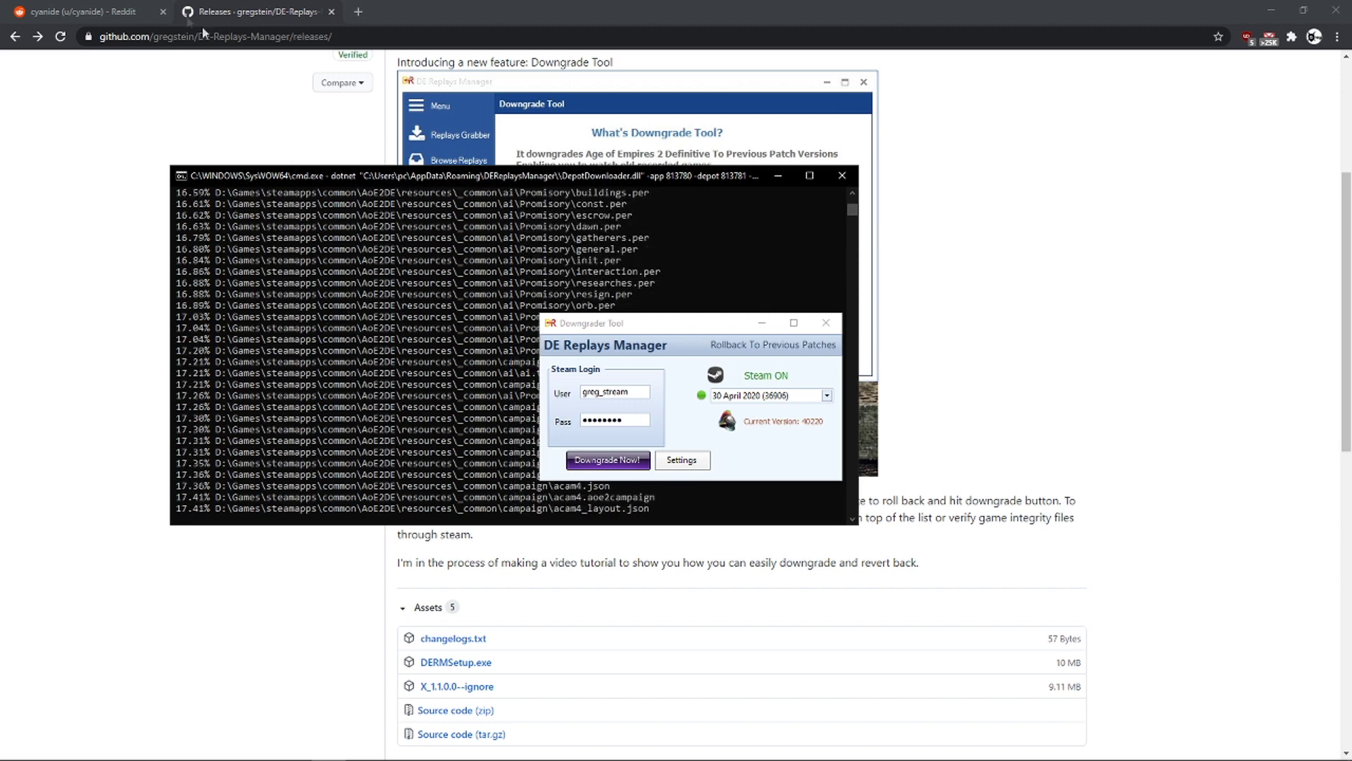
{"action": "left_click", "coordinate": [123, 12]}
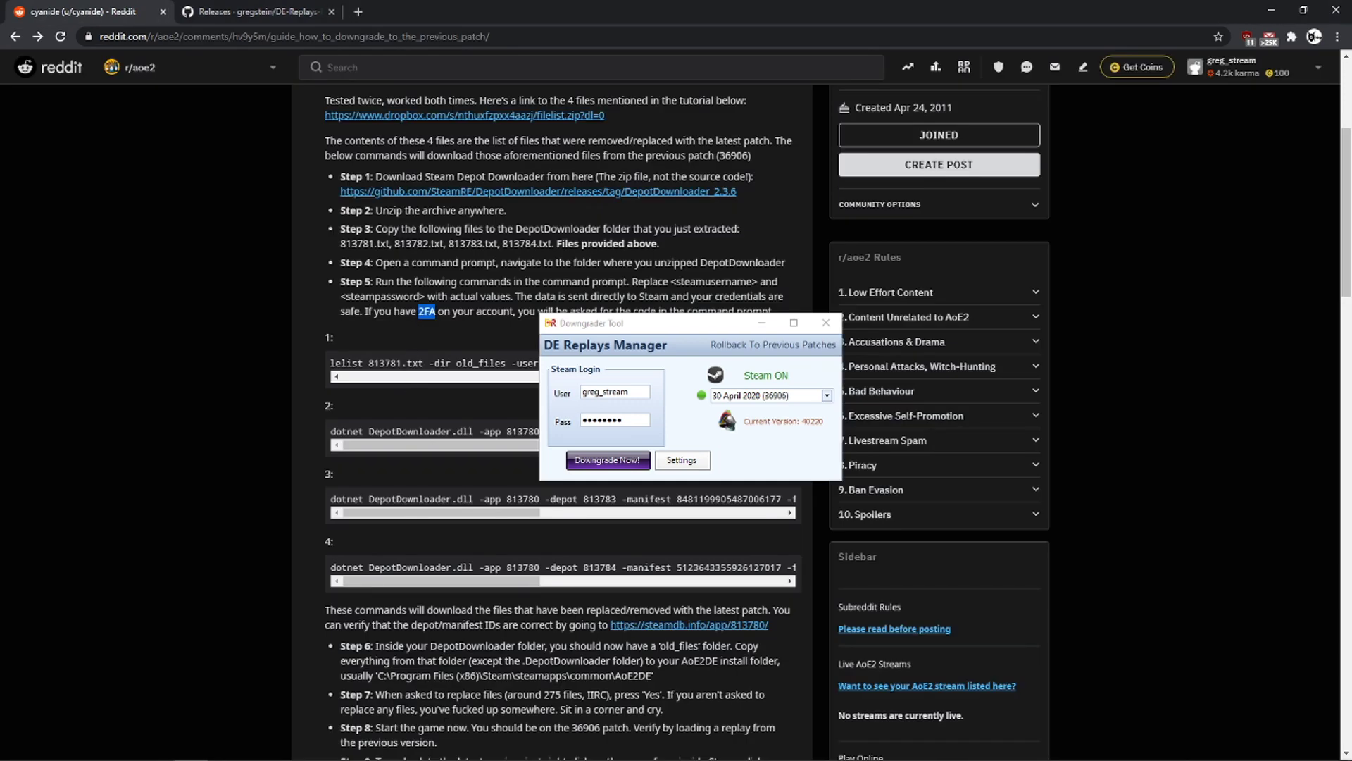
- Scroll through the Reddit downgrade guide and scroll code block 4 sideways to read the full command
{"action": "scroll", "coordinate": [550, 422], "scroll_direction": "up", "scroll_amount": 1}
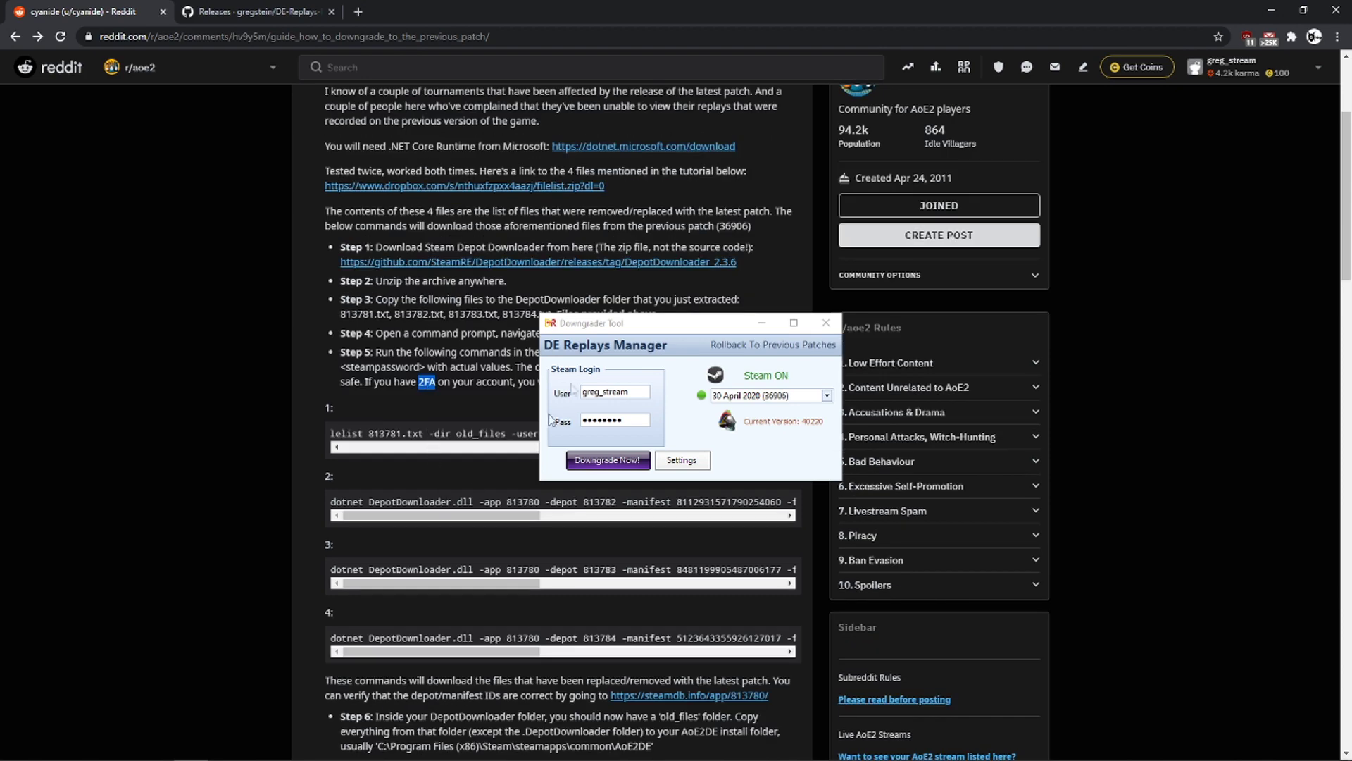
{"action": "scroll", "coordinate": [484, 484], "scroll_direction": "up", "scroll_amount": 2}
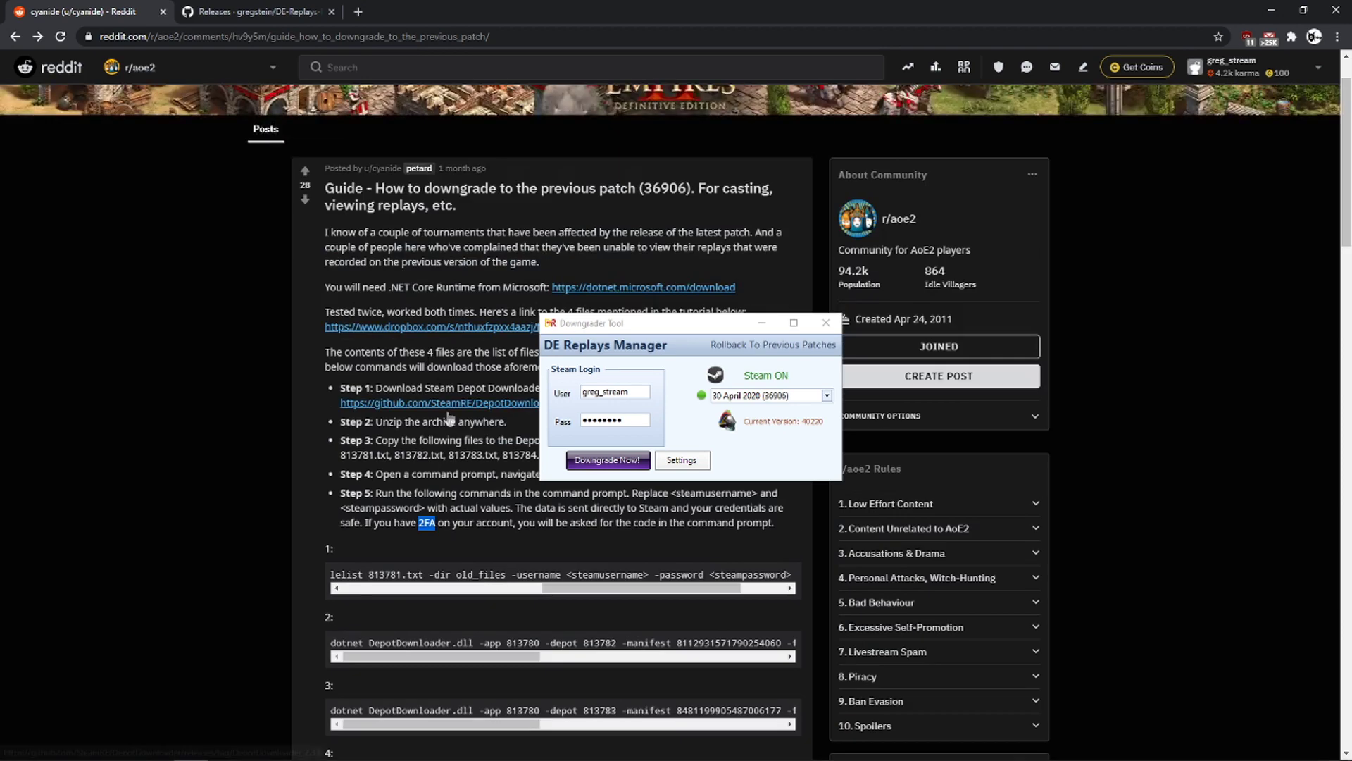
{"action": "scroll", "coordinate": [484, 485], "scroll_direction": "down", "scroll_amount": 3}
{"action": "left_click_drag", "start_coordinate": [561, 579], "coordinate": [408, 583]}
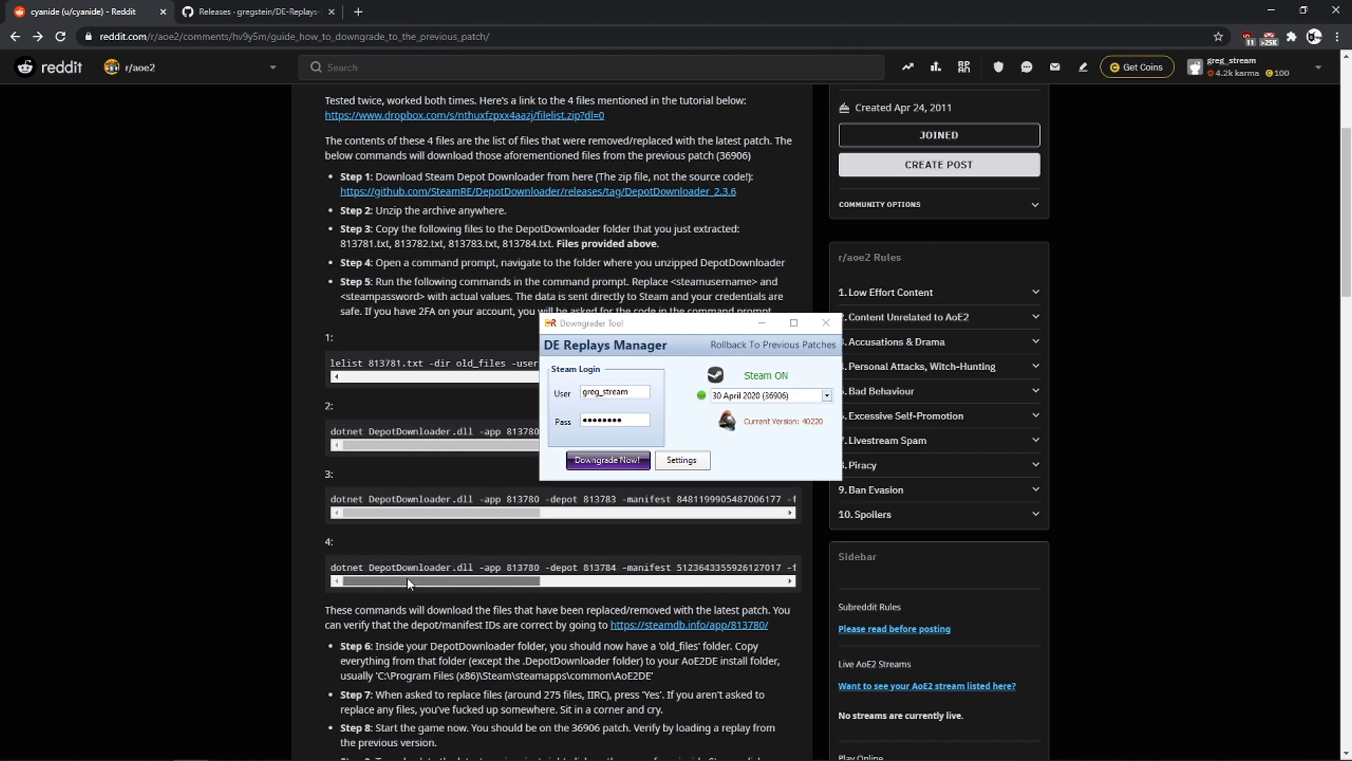
- Approve the command processor's User Account Control prompt so DepotDownloader finishes the rollback to 36906
{"action": "left_click", "coordinate": [336, 751]}
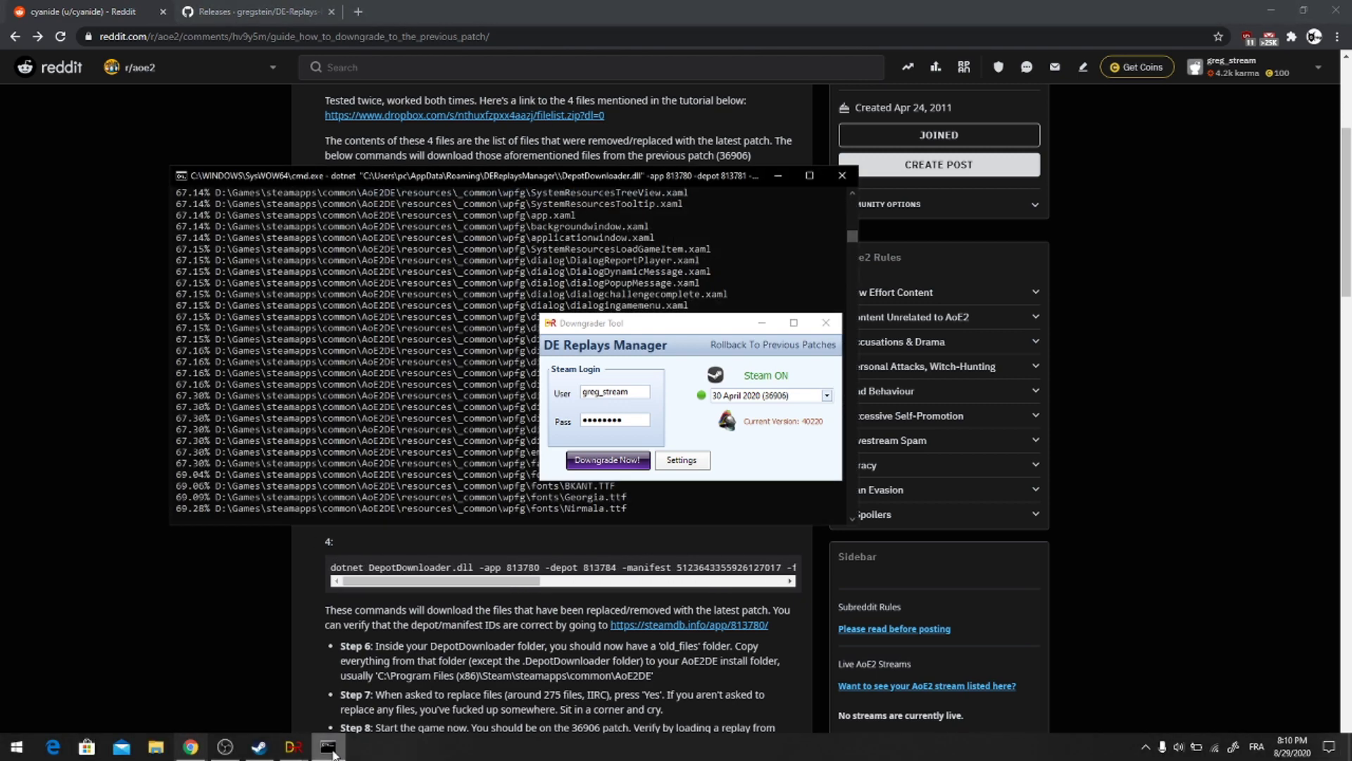
{"action": "left_click", "coordinate": [604, 330]}
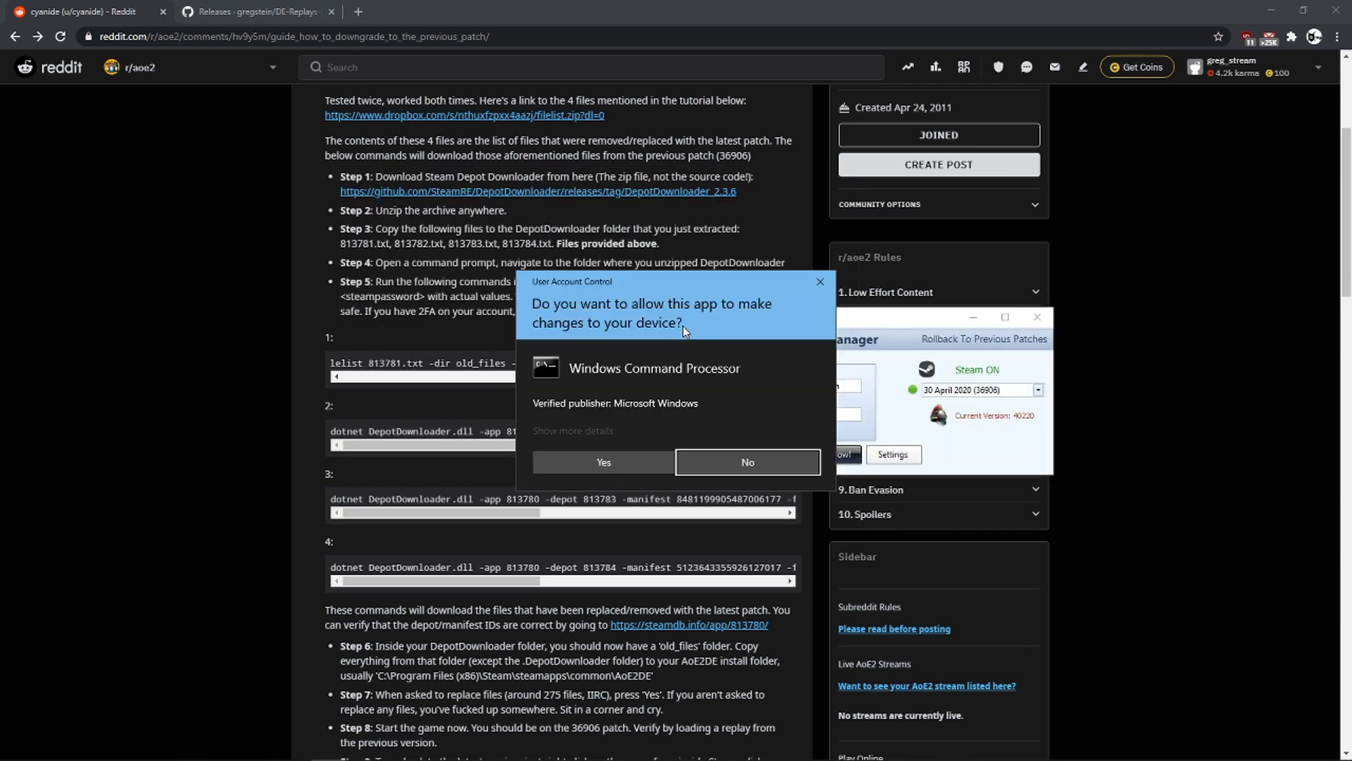
{"action": "left_click_drag", "start_coordinate": [690, 286], "coordinate": [552, 309]}
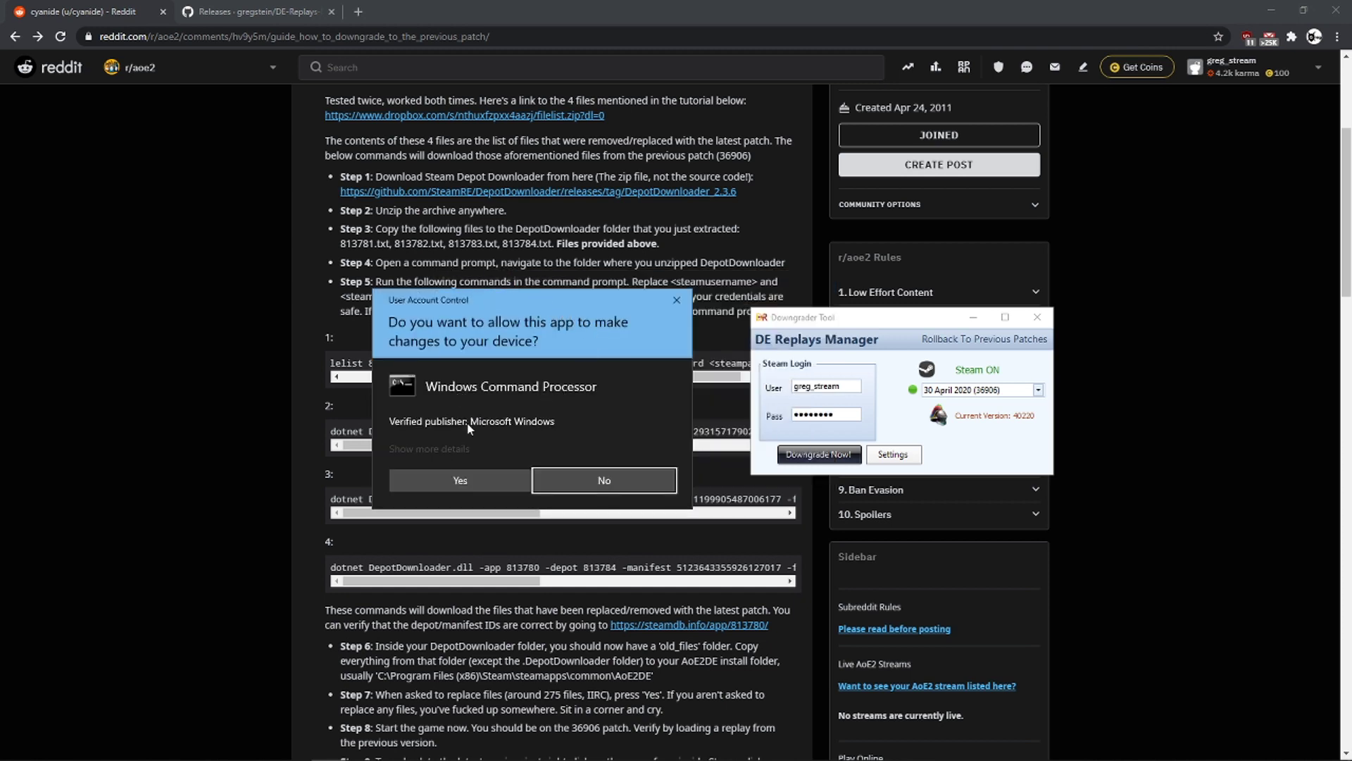
{"action": "left_click", "coordinate": [451, 479]}
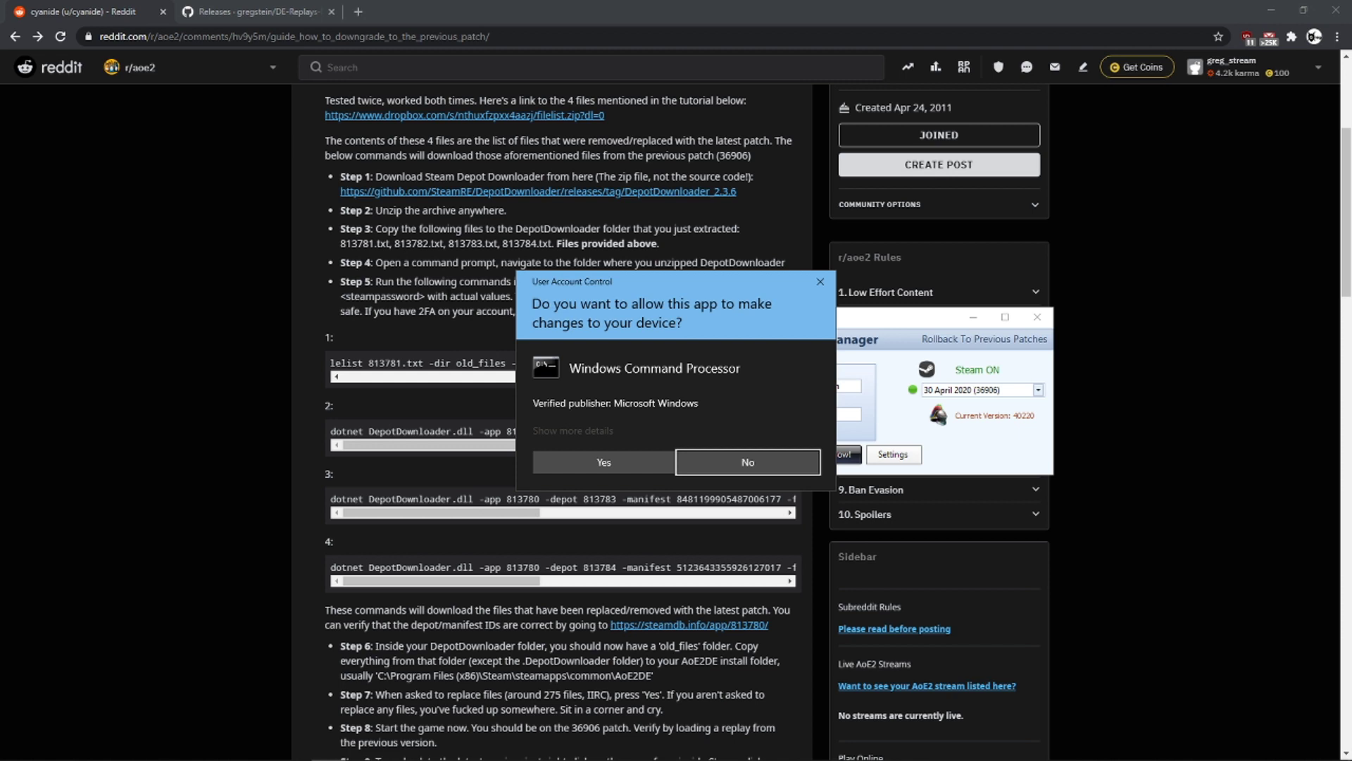
{"action": "left_click", "coordinate": [602, 461]}
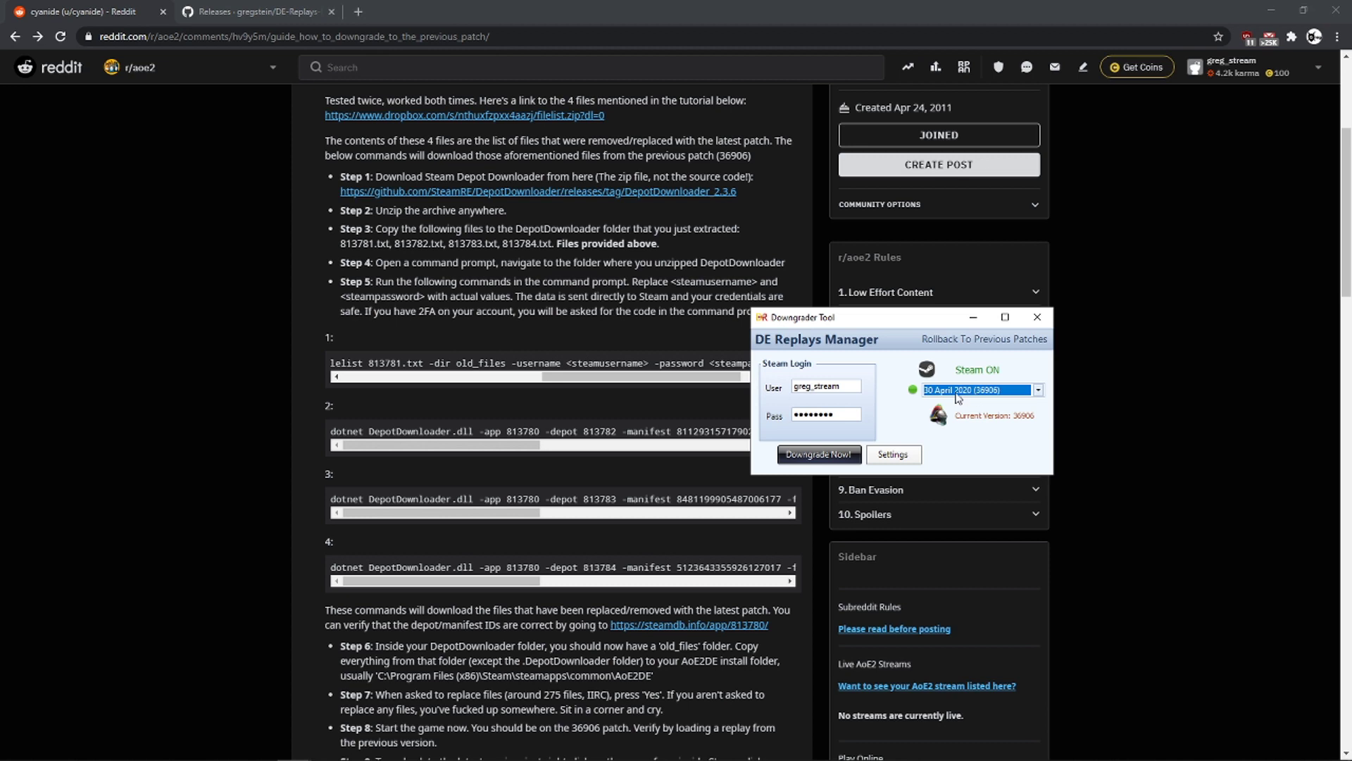
- Close the Downgrader Tool and the DE Replays Manager app
{"action": "left_click", "coordinate": [1038, 317]}
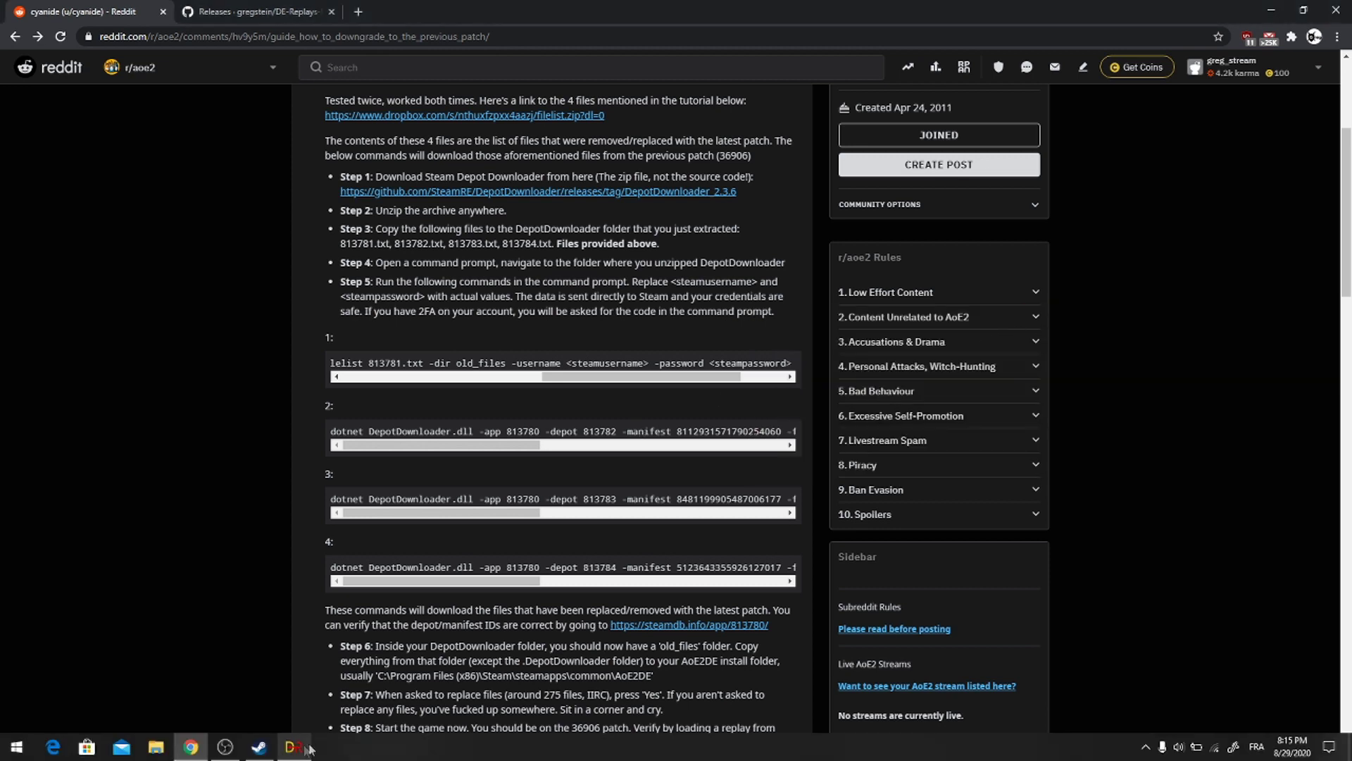
{"action": "right_click", "coordinate": [308, 748]}
{"action": "left_click", "coordinate": [243, 716]}
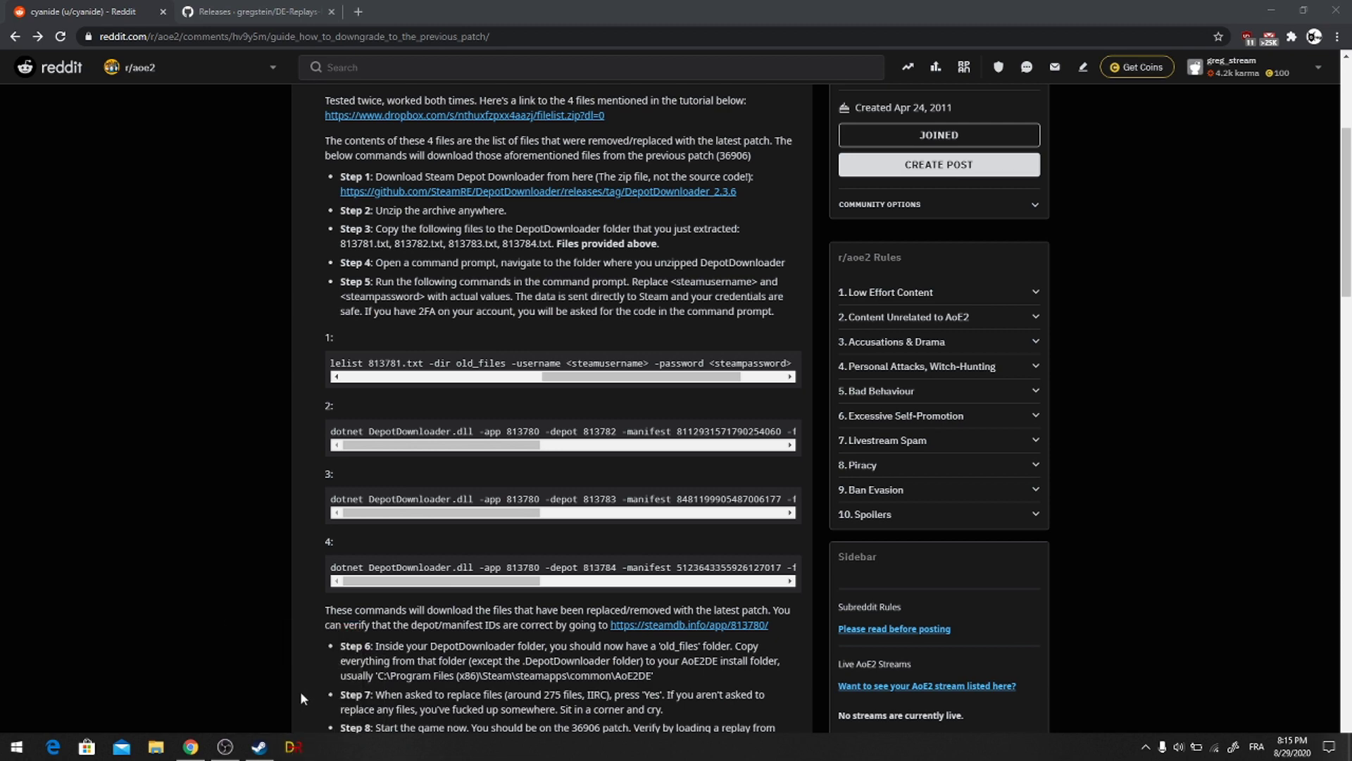
- Launch Age of Empires II: Definitive Edition from Steam and approve its permission prompt
{"action": "left_click", "coordinate": [259, 747]}
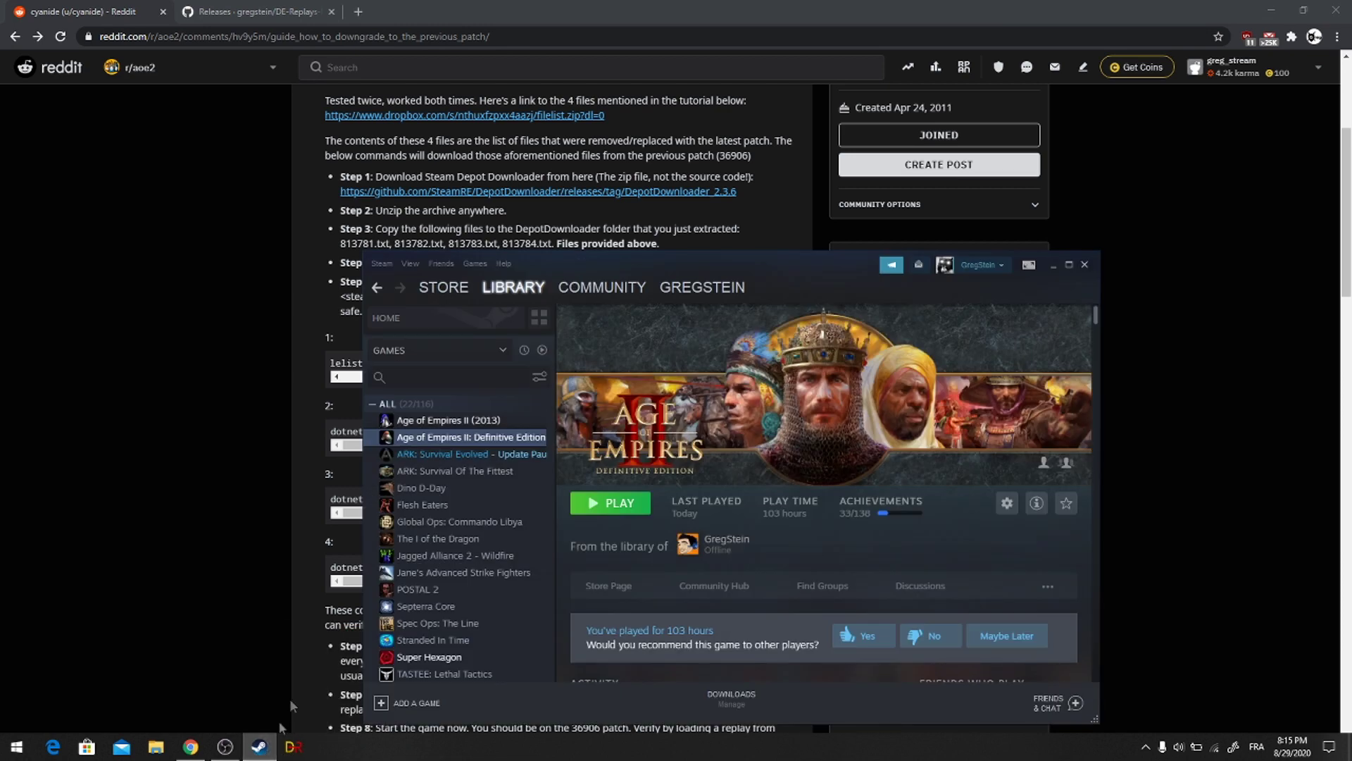
{"action": "left_click", "coordinate": [609, 504]}
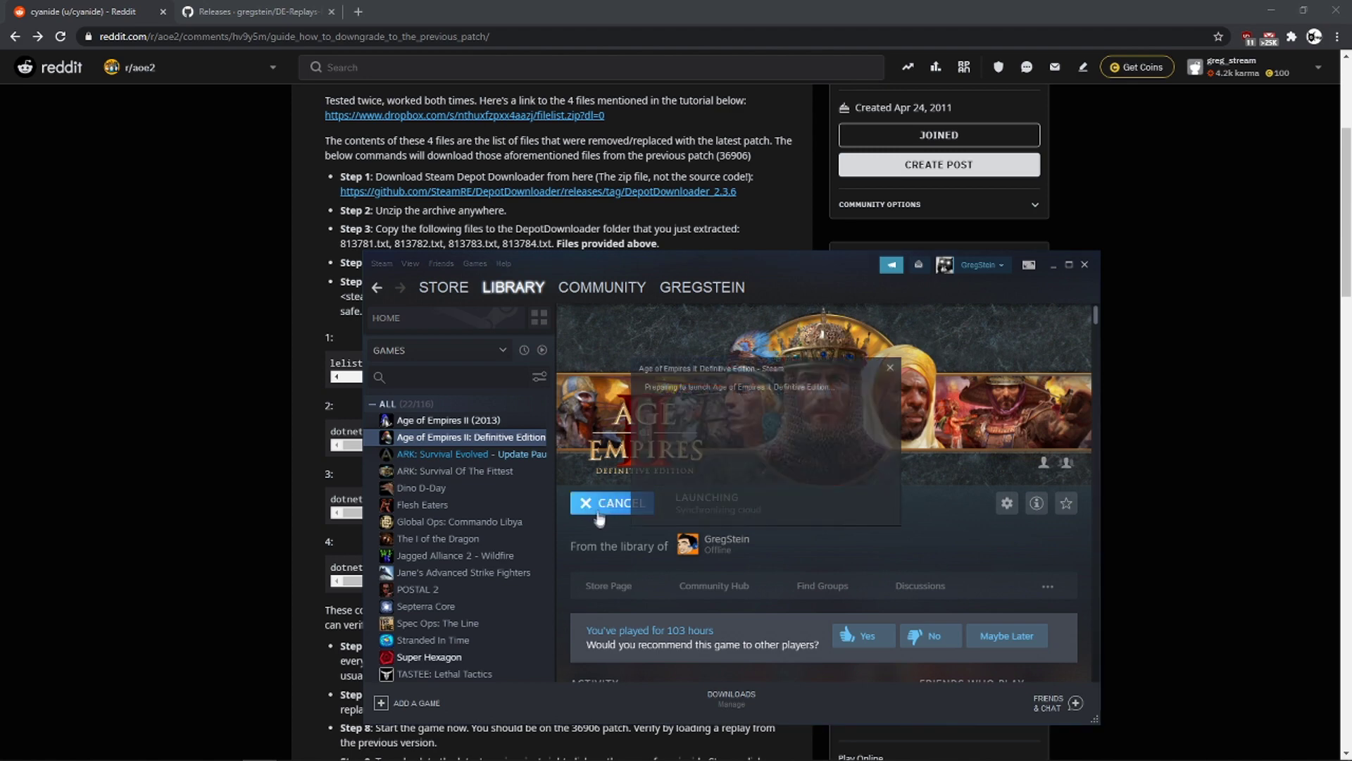
{"action": "left_click", "coordinate": [597, 472]}
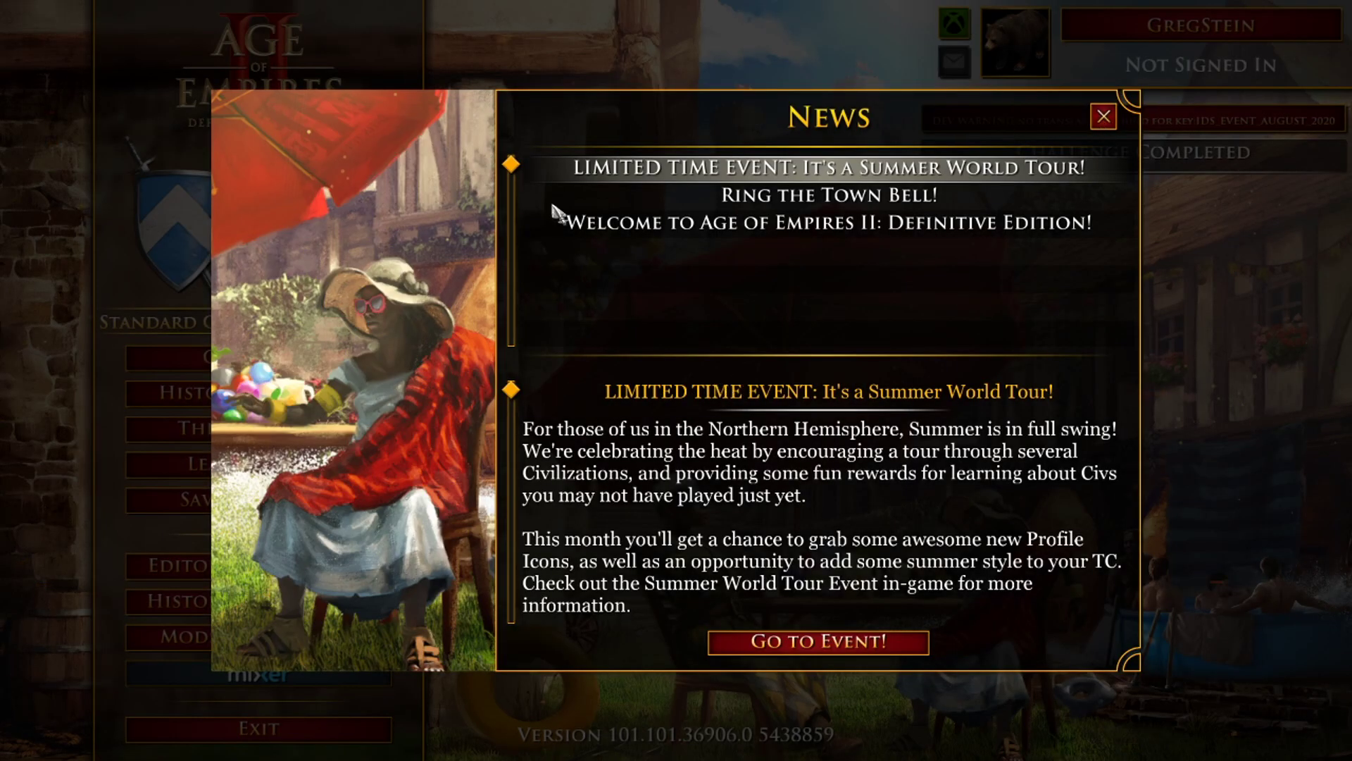
- Dismiss the News popup and select the May 5th replay in the Saves & Replays Replays tab
{"action": "left_click", "coordinate": [1104, 118]}
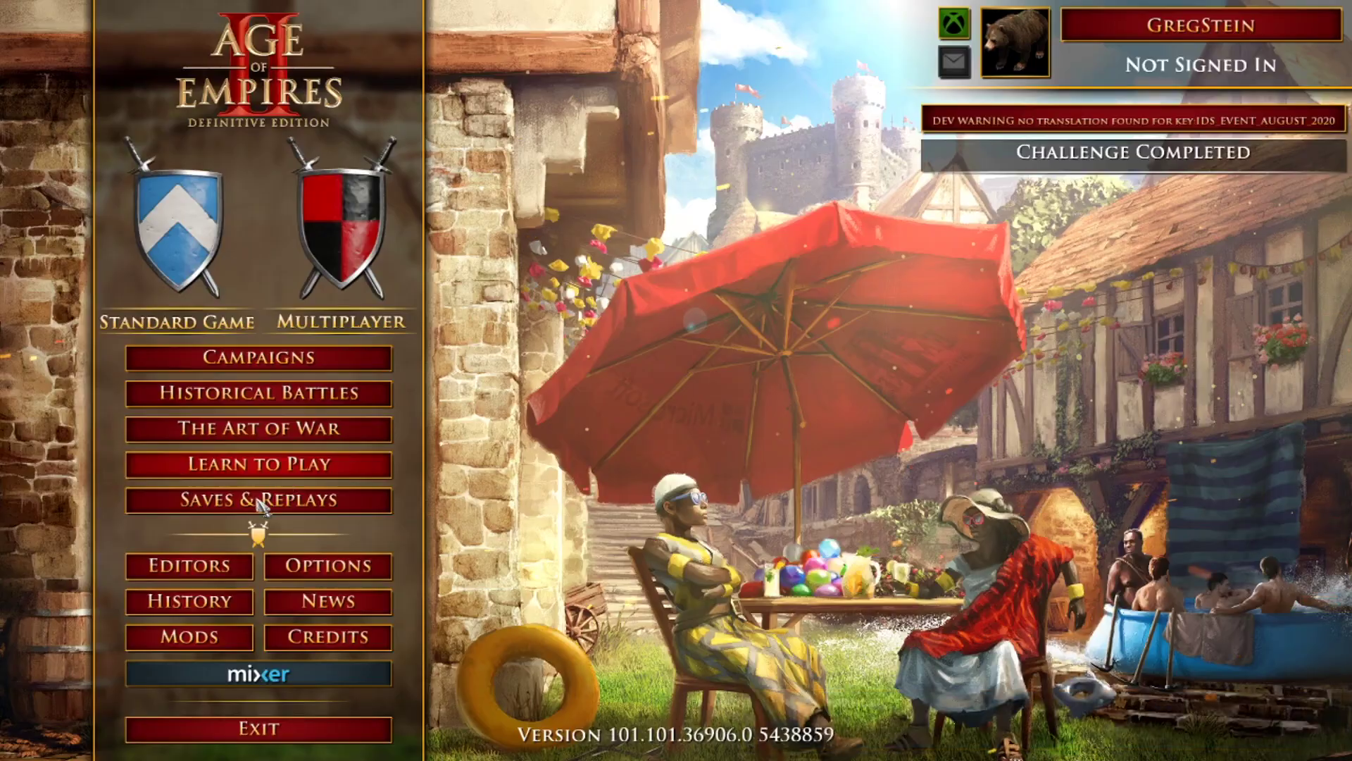
{"action": "left_click", "coordinate": [259, 500]}
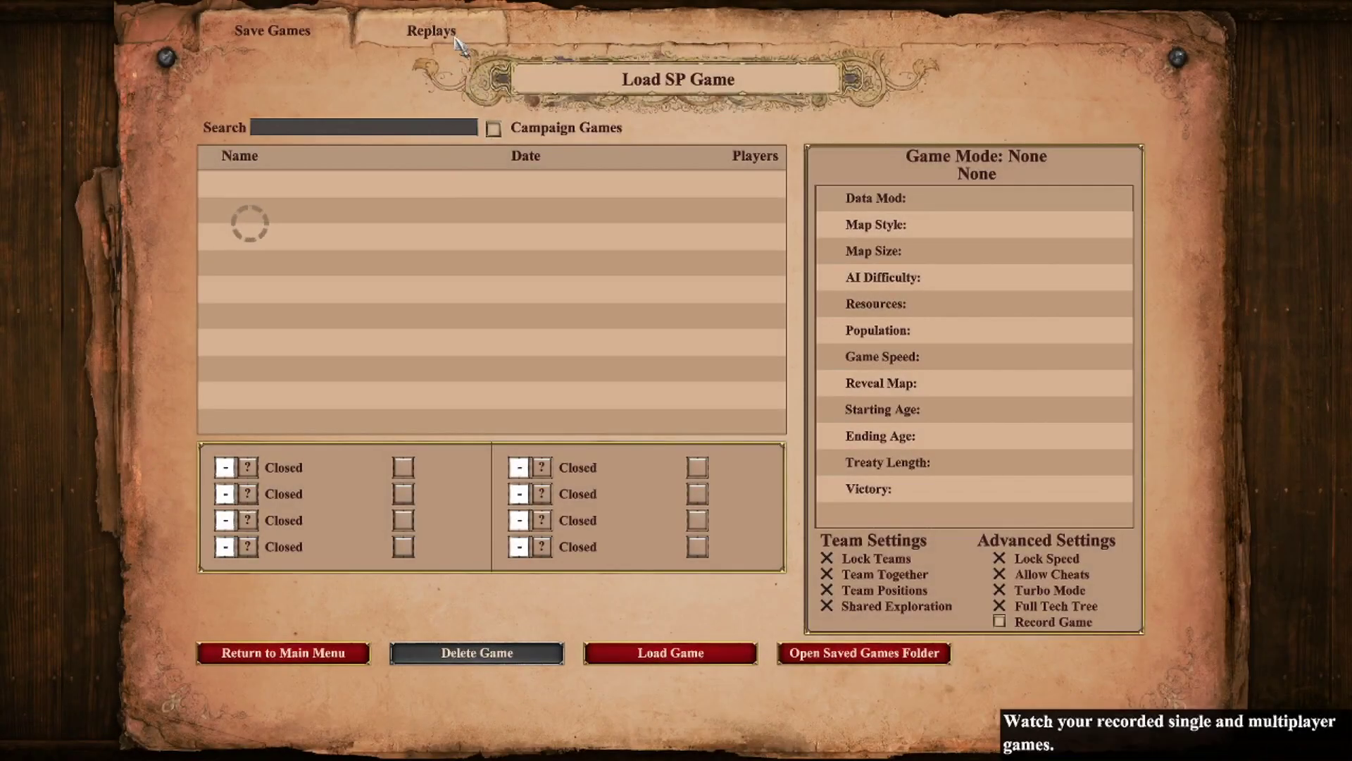
{"action": "left_click", "coordinate": [454, 44]}
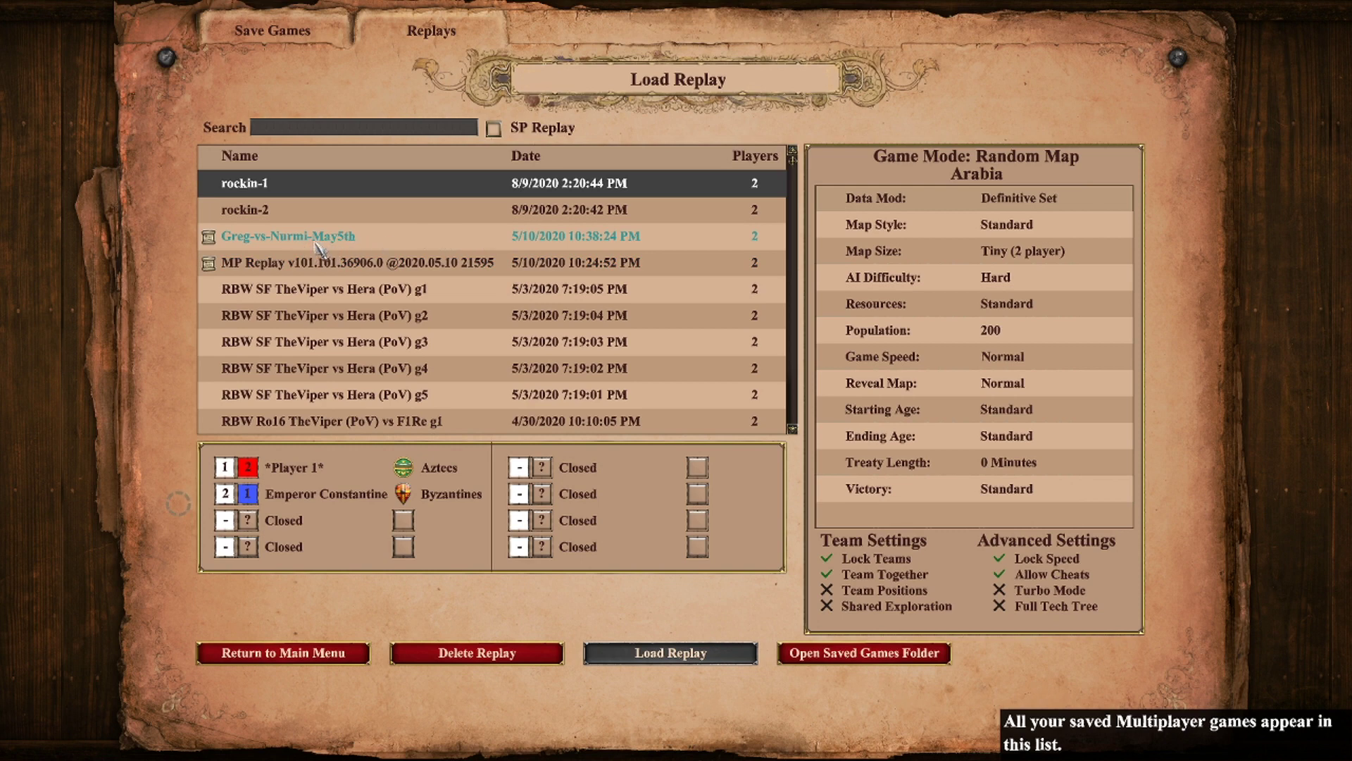
{"action": "left_click", "coordinate": [268, 243]}
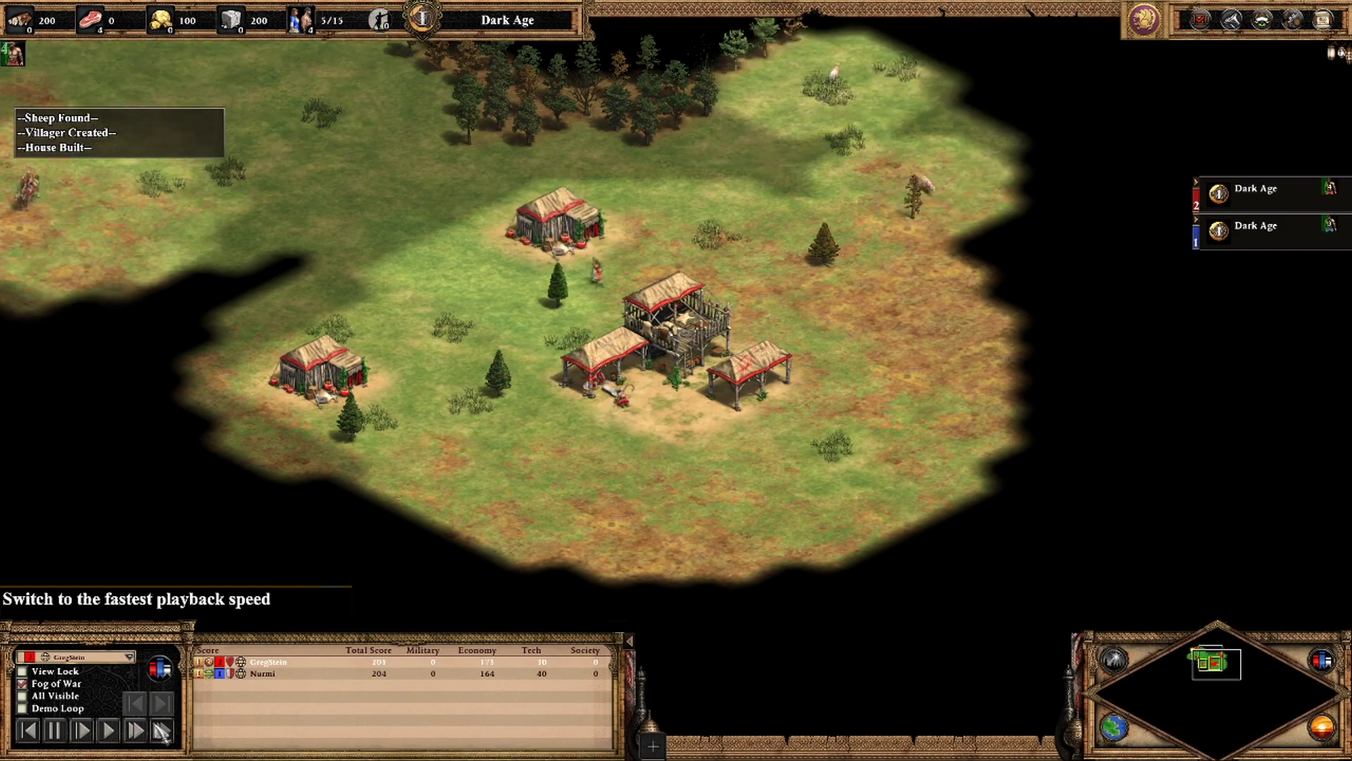
- Turn off fog of war to reveal the whole map, then pan around the terrain and forest
{"action": "key", "text": "Left"}
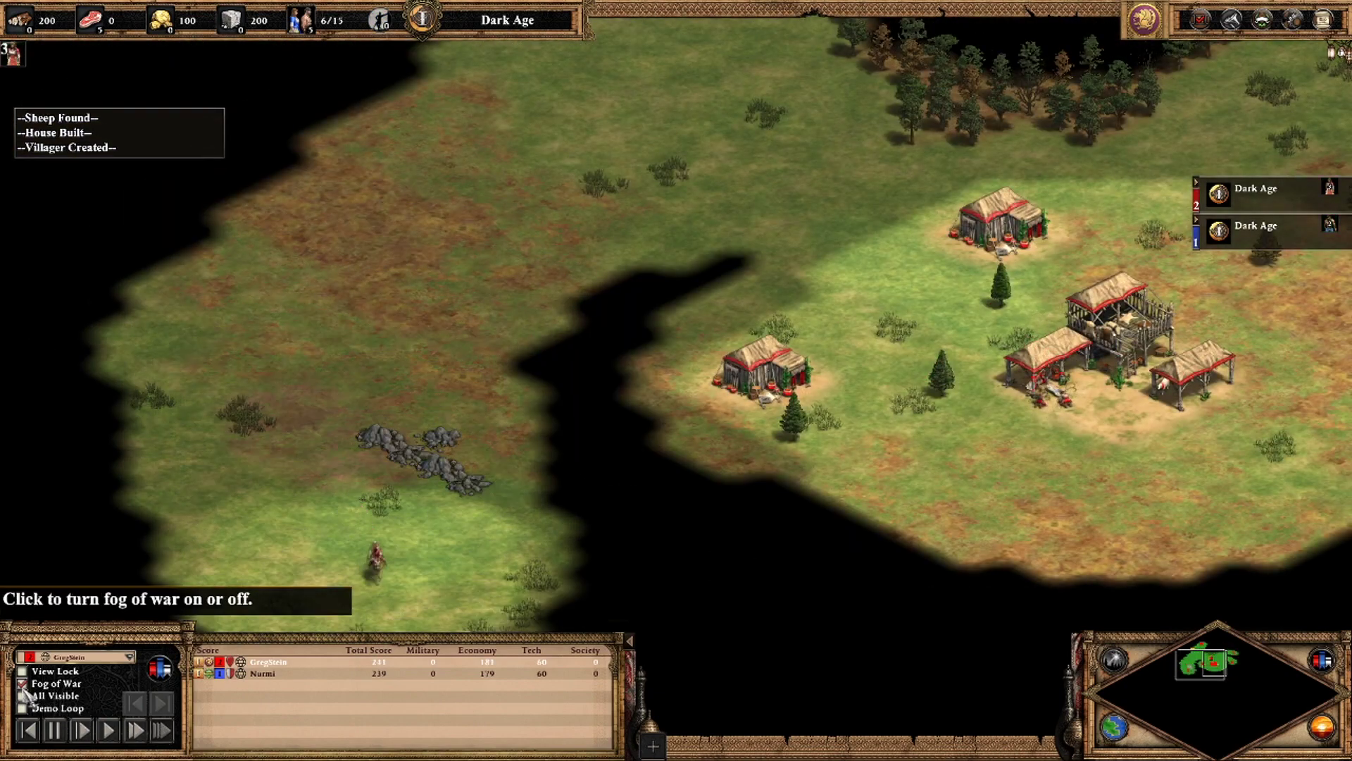
{"action": "left_click", "coordinate": [23, 683]}
{"action": "left_click", "coordinate": [23, 695]}
{"action": "key", "text": "Down"}
{"action": "key", "text": "Right"}
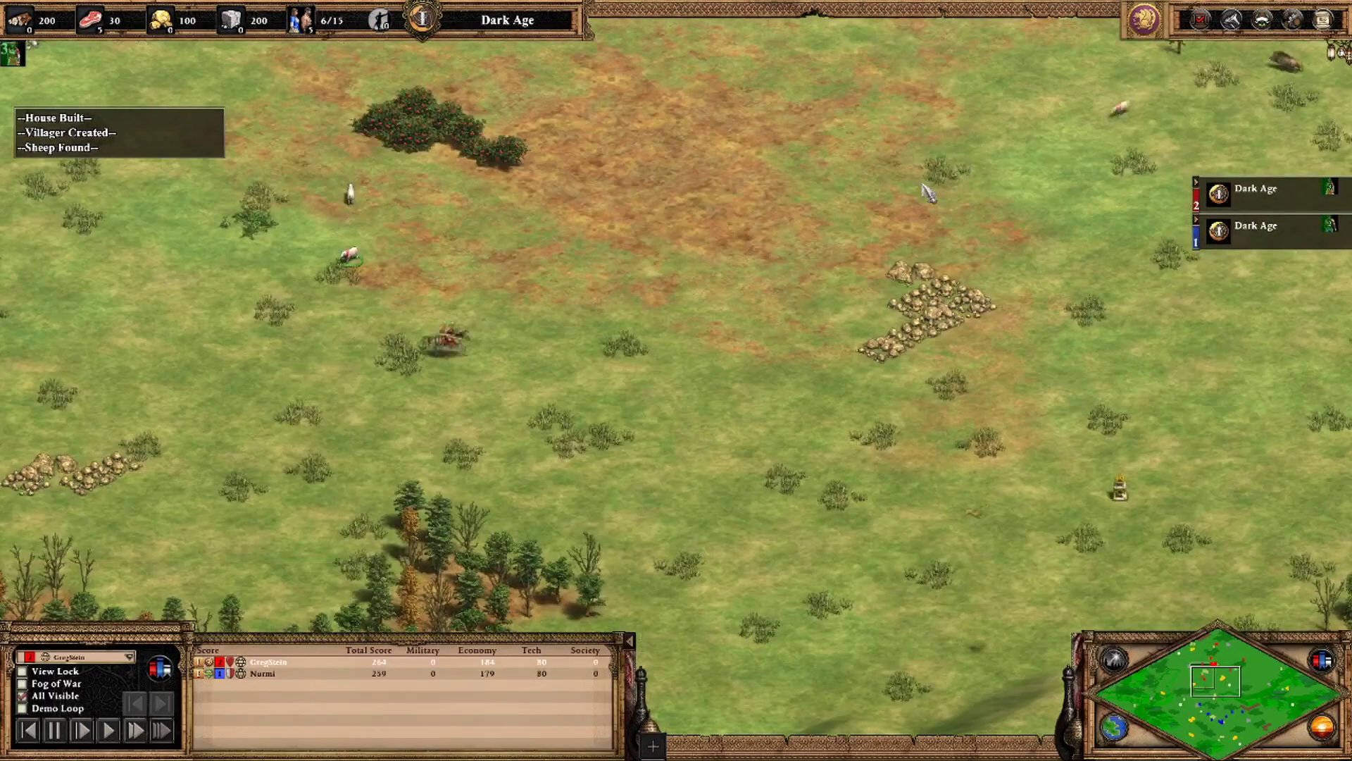
{"action": "key", "text": "Up"}
{"action": "key", "text": "Down"}
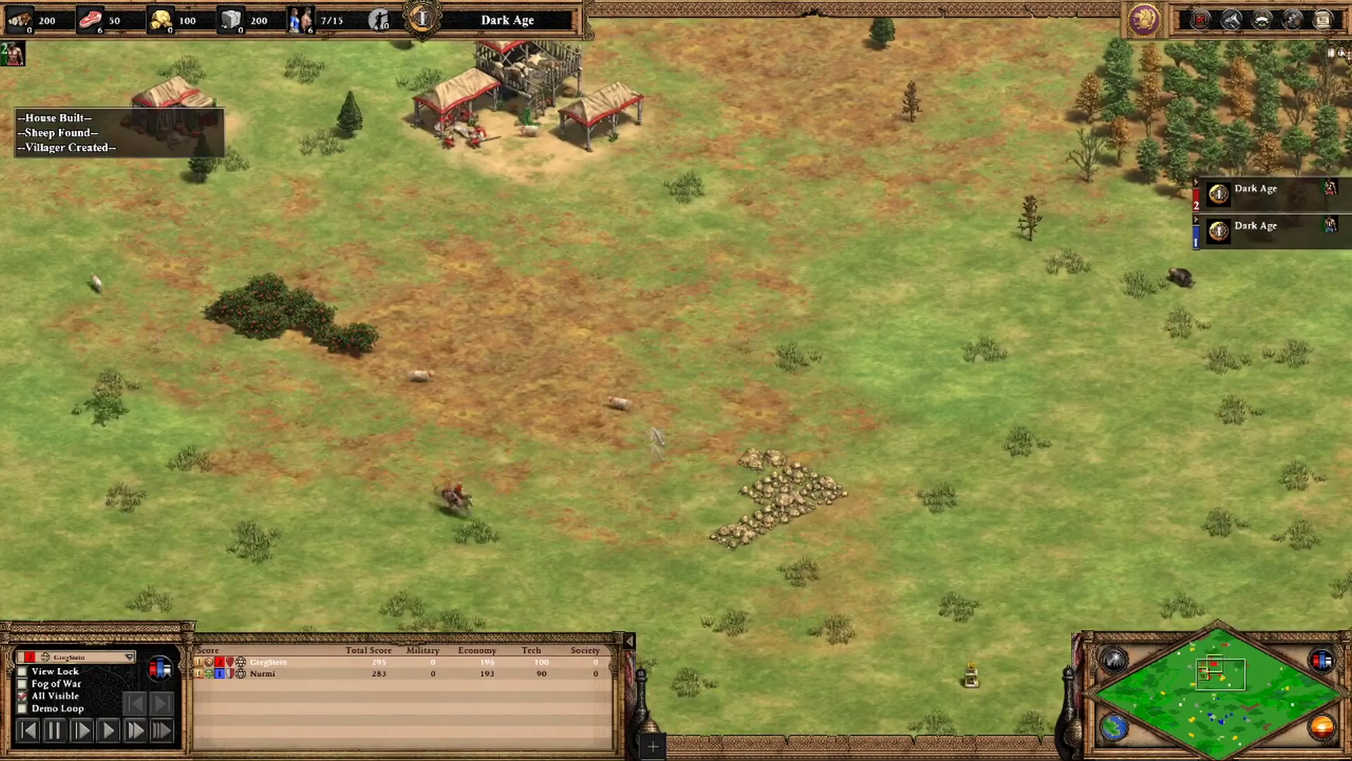
{"action": "key", "text": "Right"}
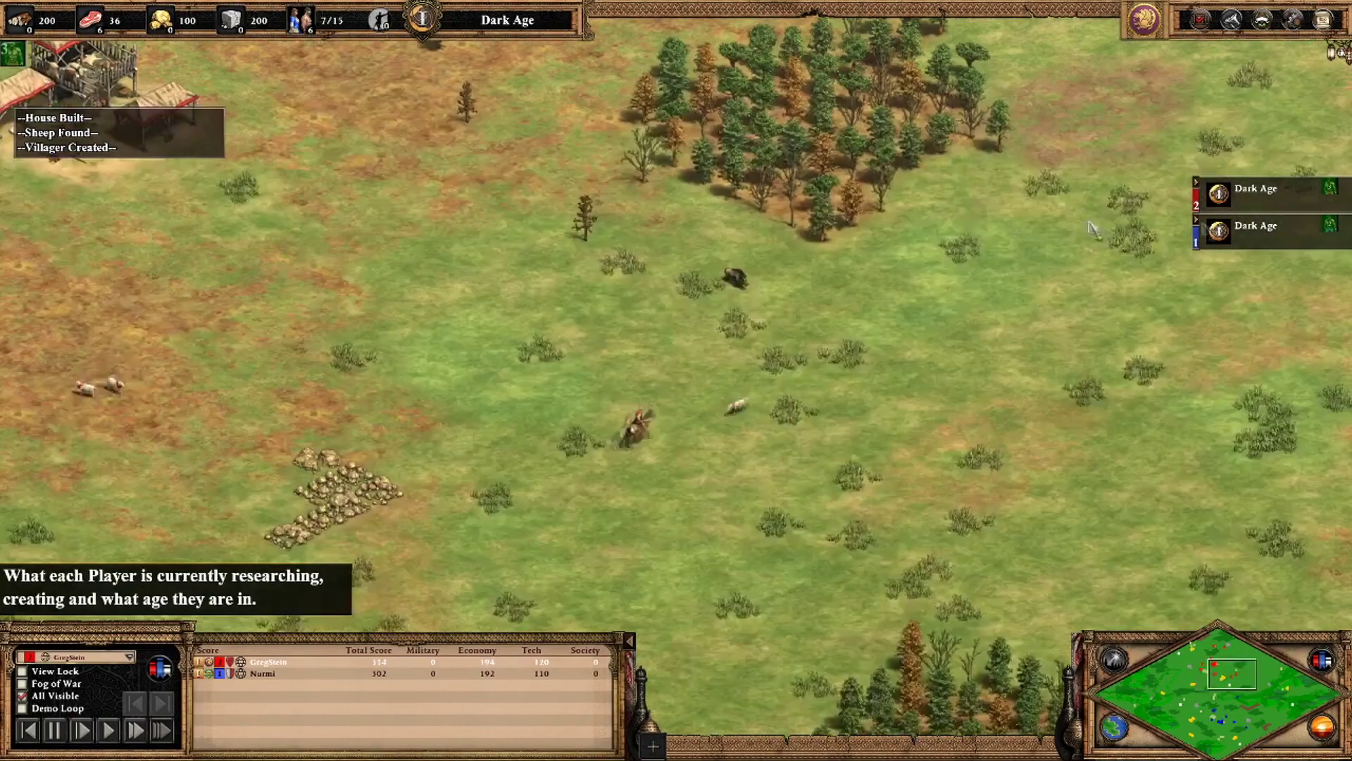
{"action": "key", "text": "Up"}
{"action": "key", "text": "Right"}
{"action": "key", "text": "Down"}
{"action": "key", "text": "Right"}
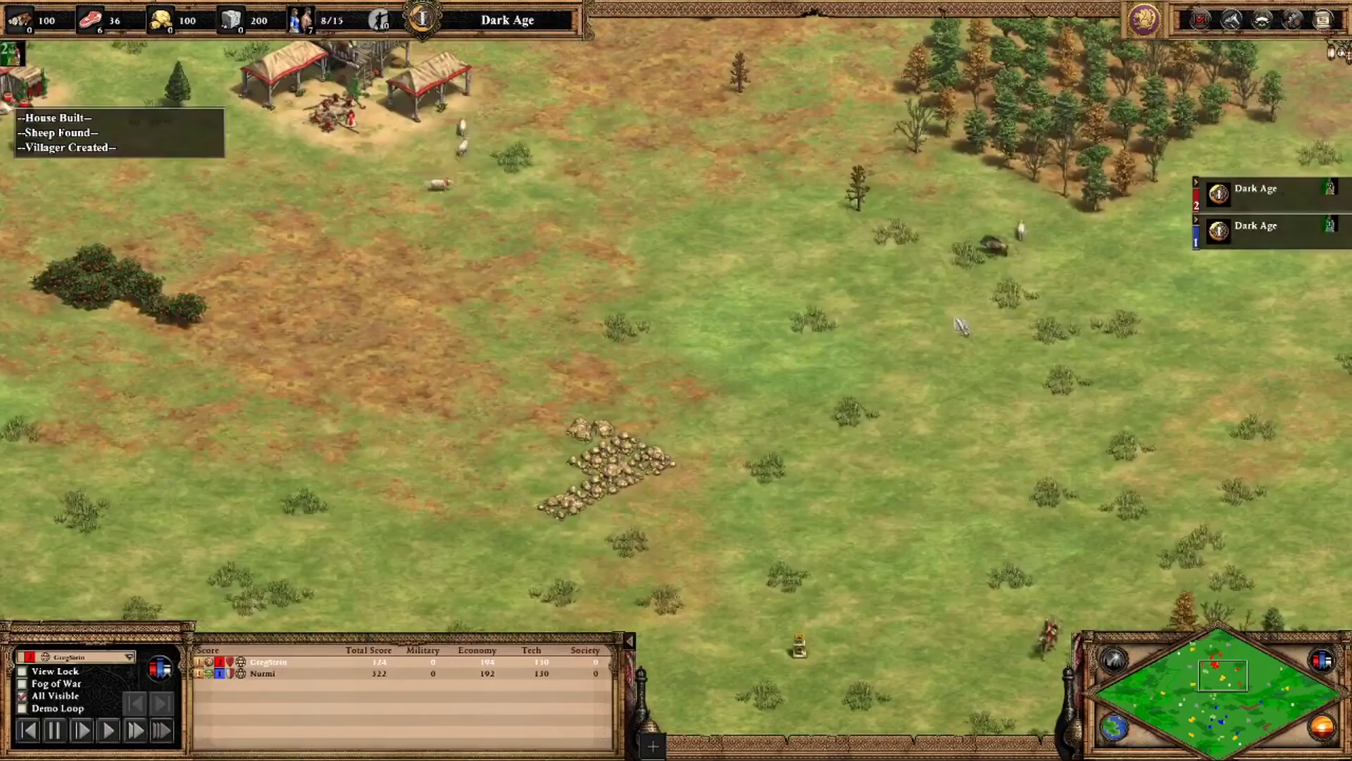
{"action": "key", "text": "Down"}
{"action": "key", "text": "Up"}
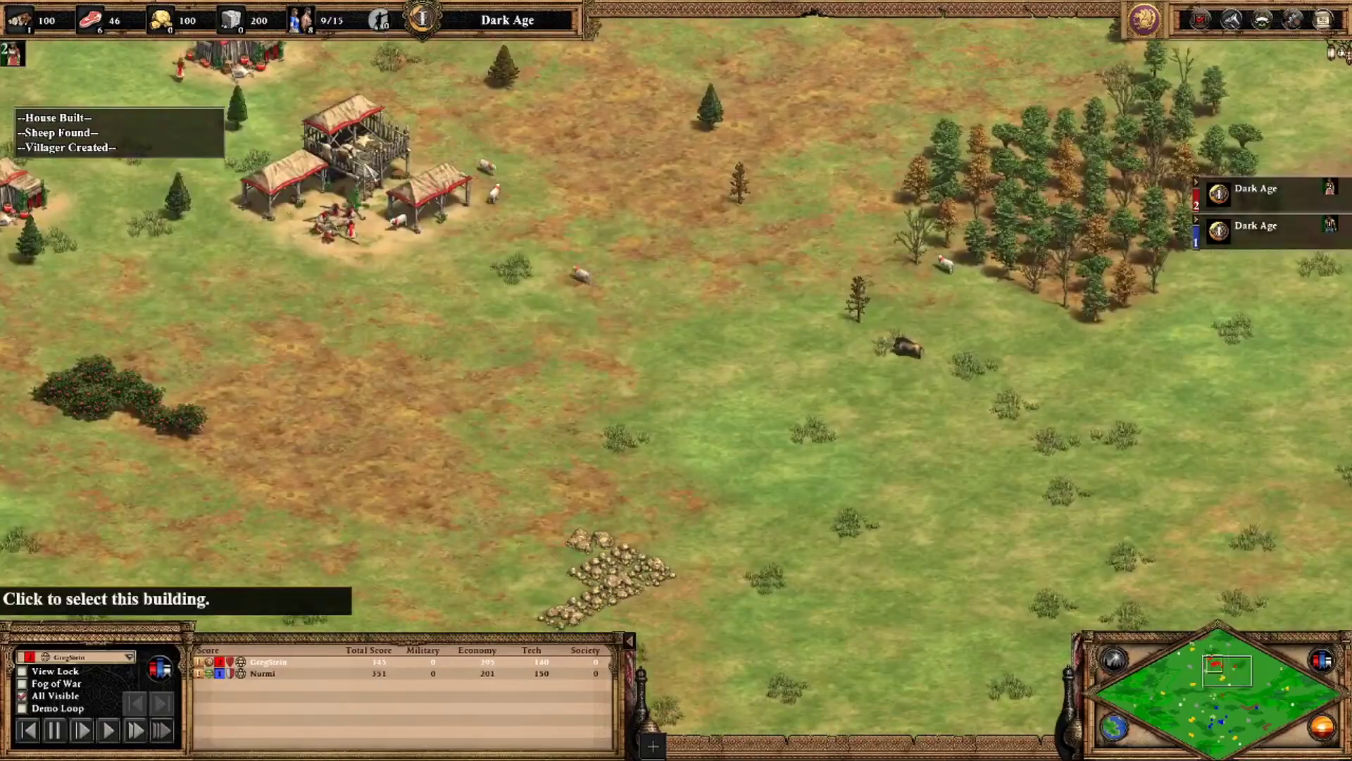
- Select the Town Center and its six villagers, then pause the replay and quit the game
{"action": "left_click", "coordinate": [324, 218]}
{"action": "key", "text": "Down"}
{"action": "key", "text": "Up"}
{"action": "key", "text": "Down"}
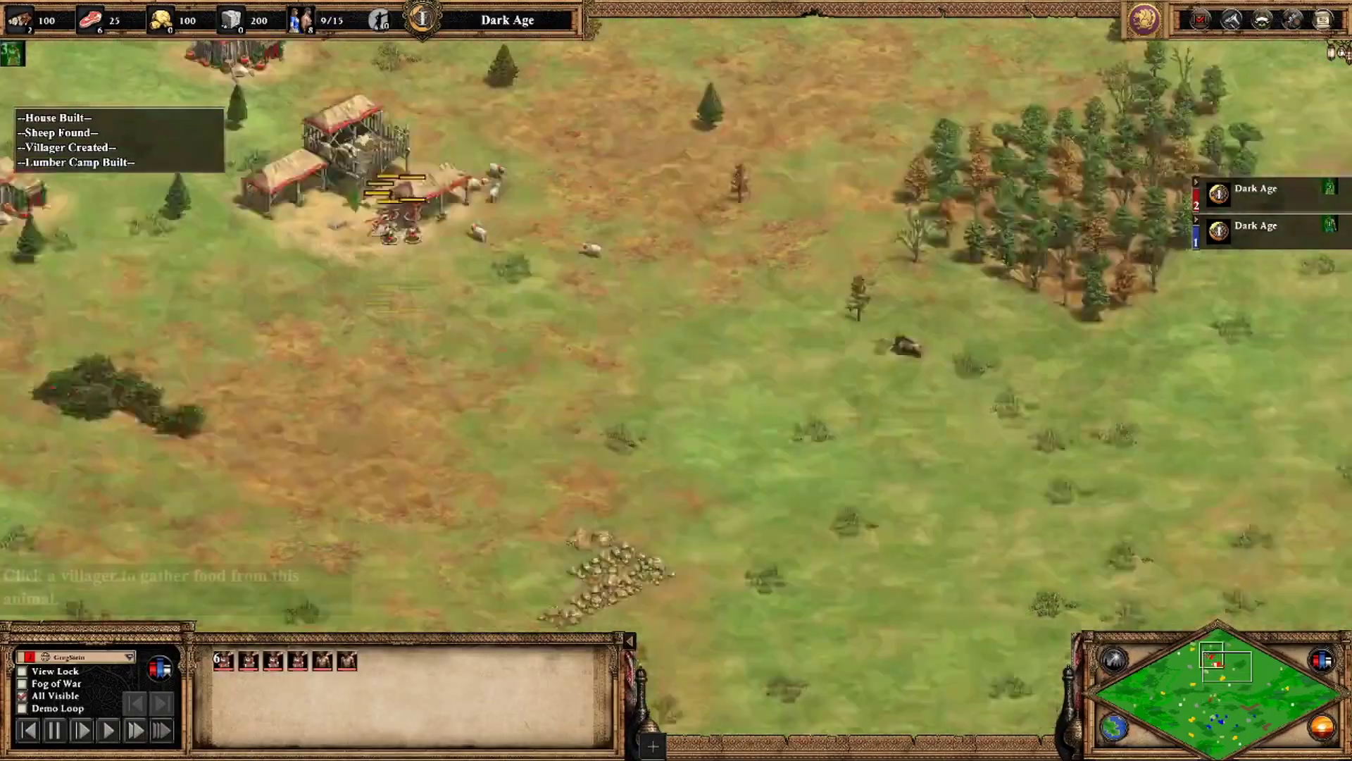
{"action": "key", "text": "Down"}
{"action": "key", "text": "Up"}
{"action": "key", "text": "h"}
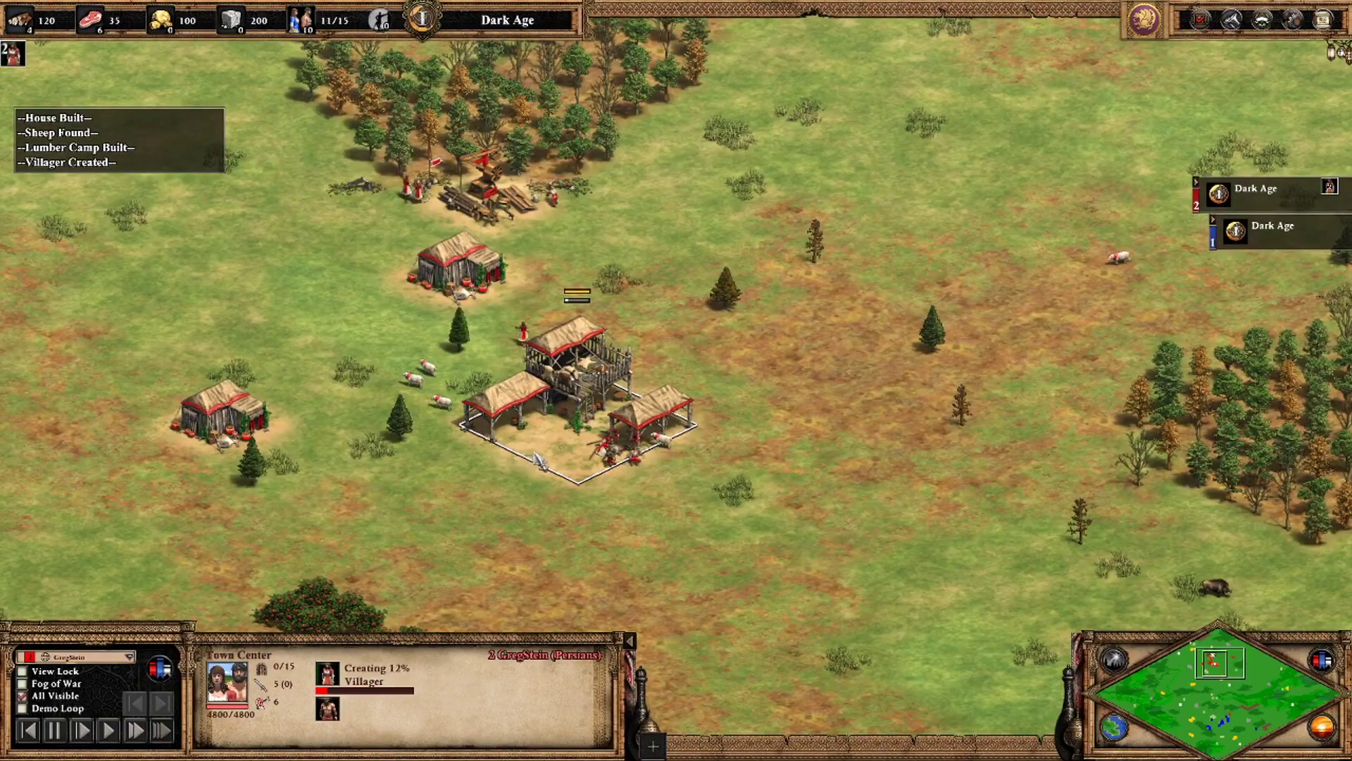
{"action": "left_click_drag", "start_coordinate": [638, 379], "coordinate": [548, 493]}
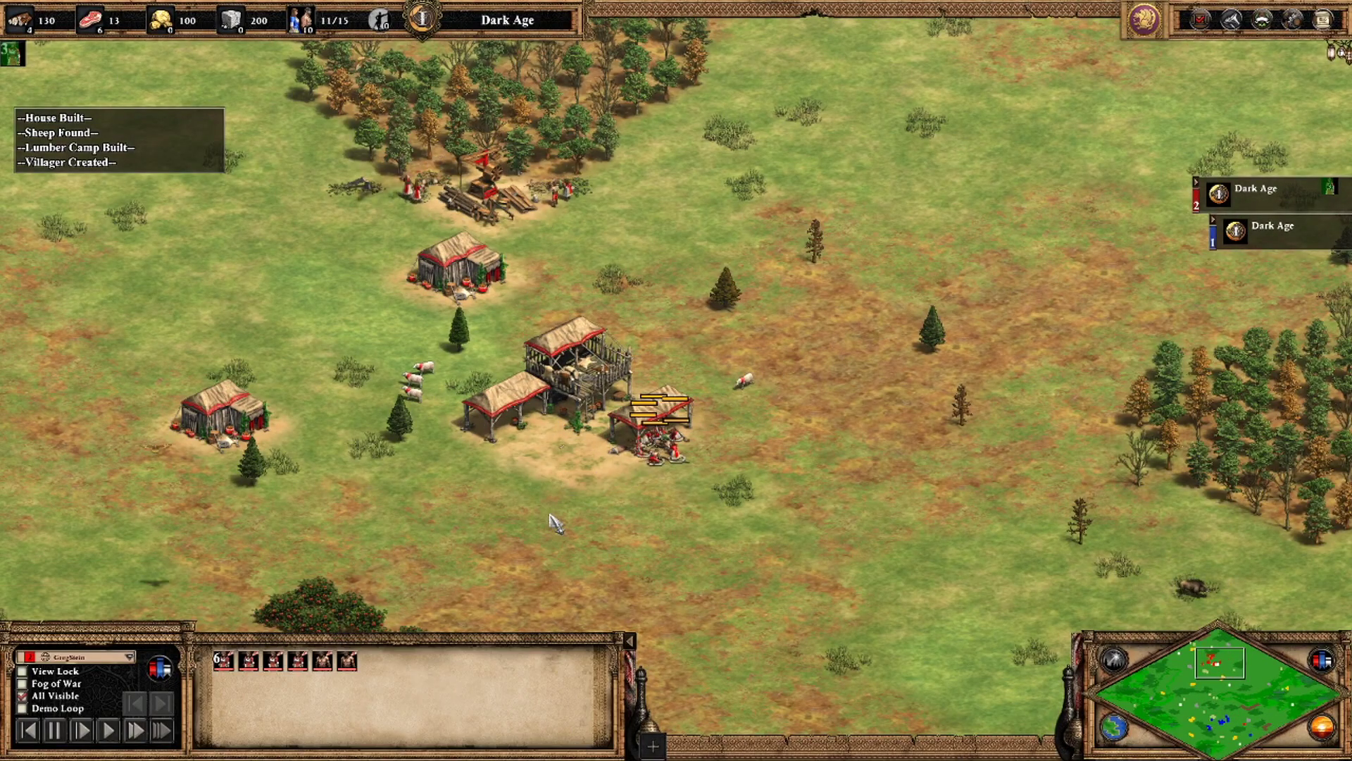
{"action": "key", "text": "F3"}
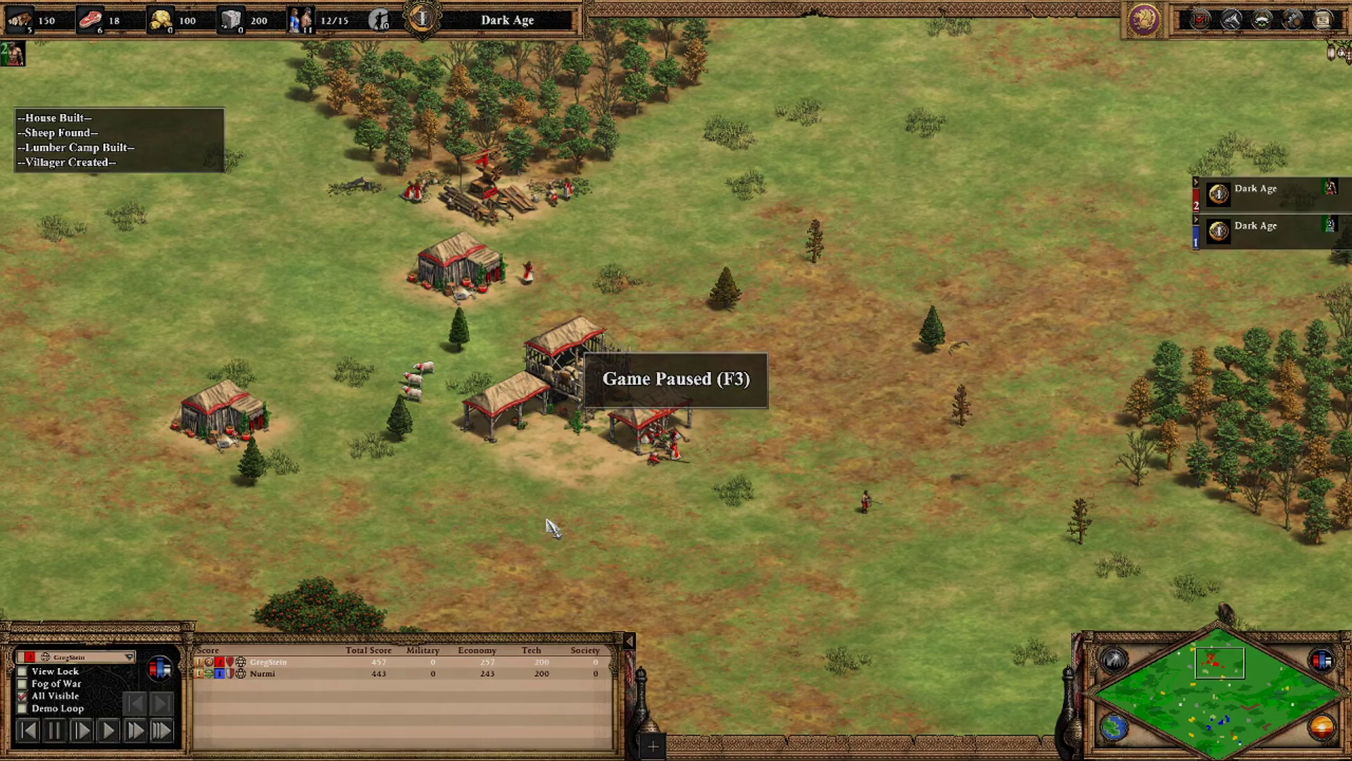
{"action": "key", "text": "alt+F4"}
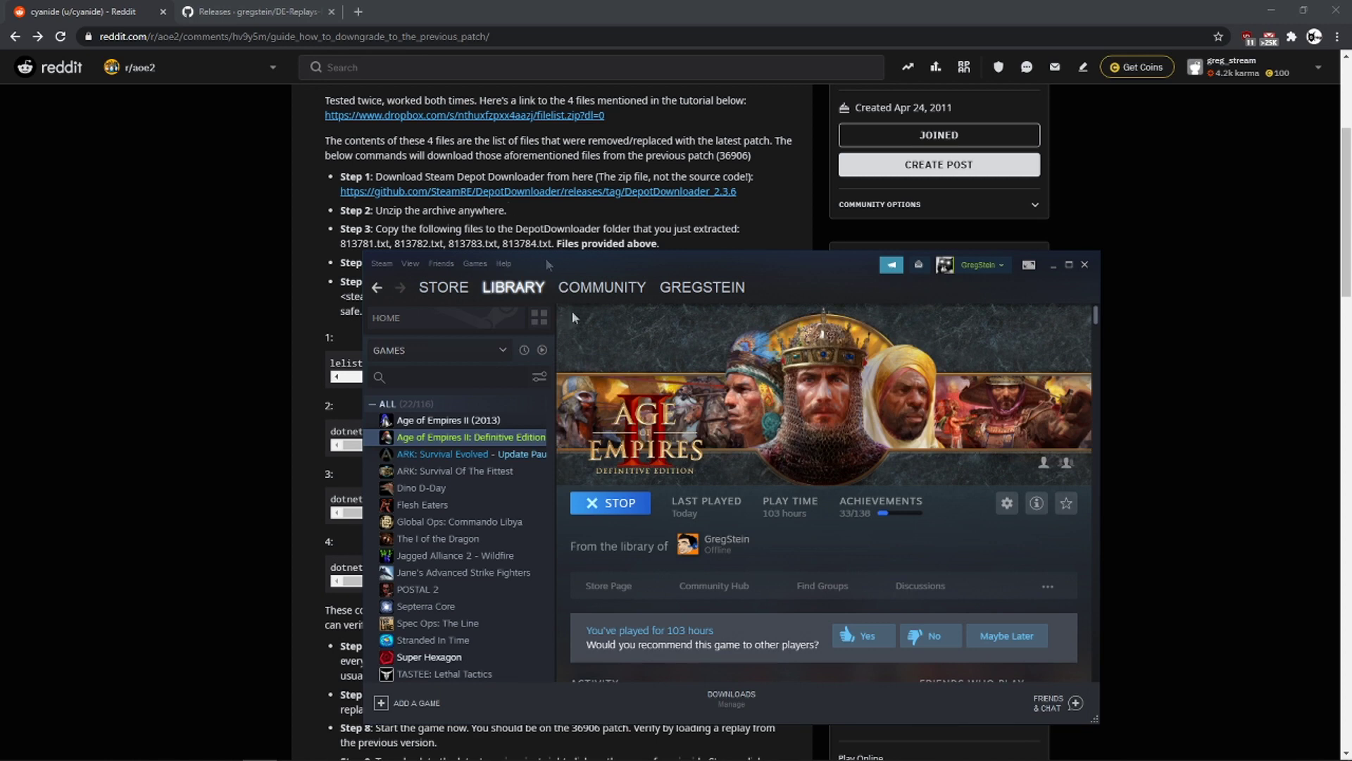
- Bring DE Replays Manager back up on its Downgrade Tool page
{"action": "mouse_move", "coordinate": [266, 754]}
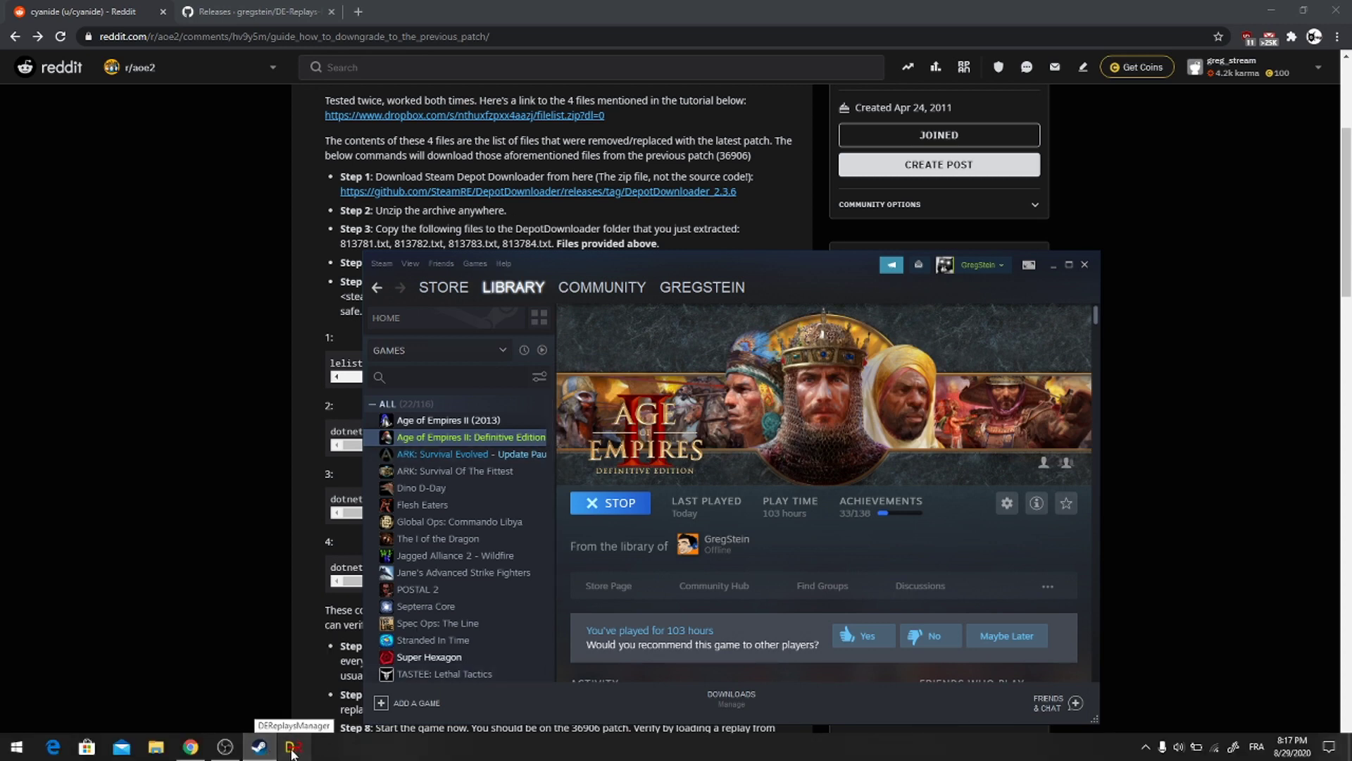
{"action": "left_click", "coordinate": [293, 750]}
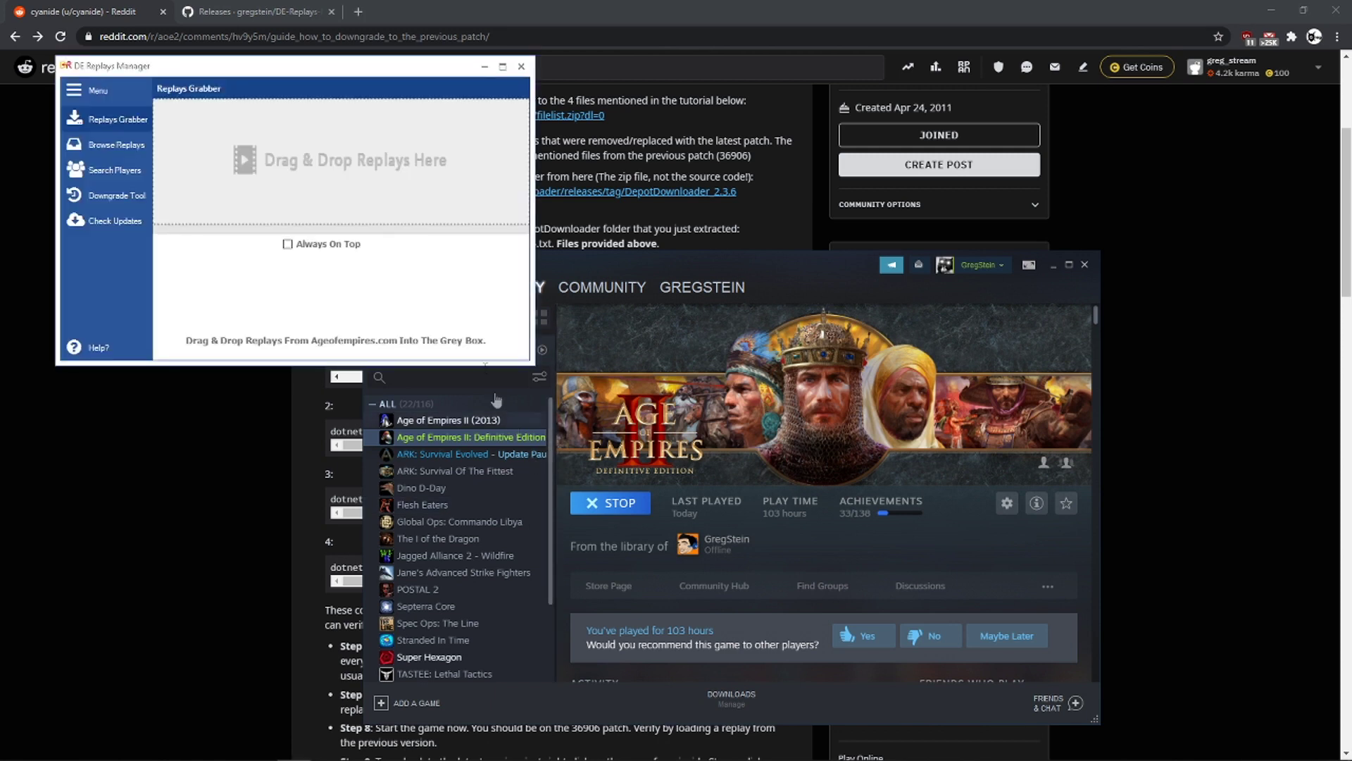
{"action": "left_click", "coordinate": [103, 195]}
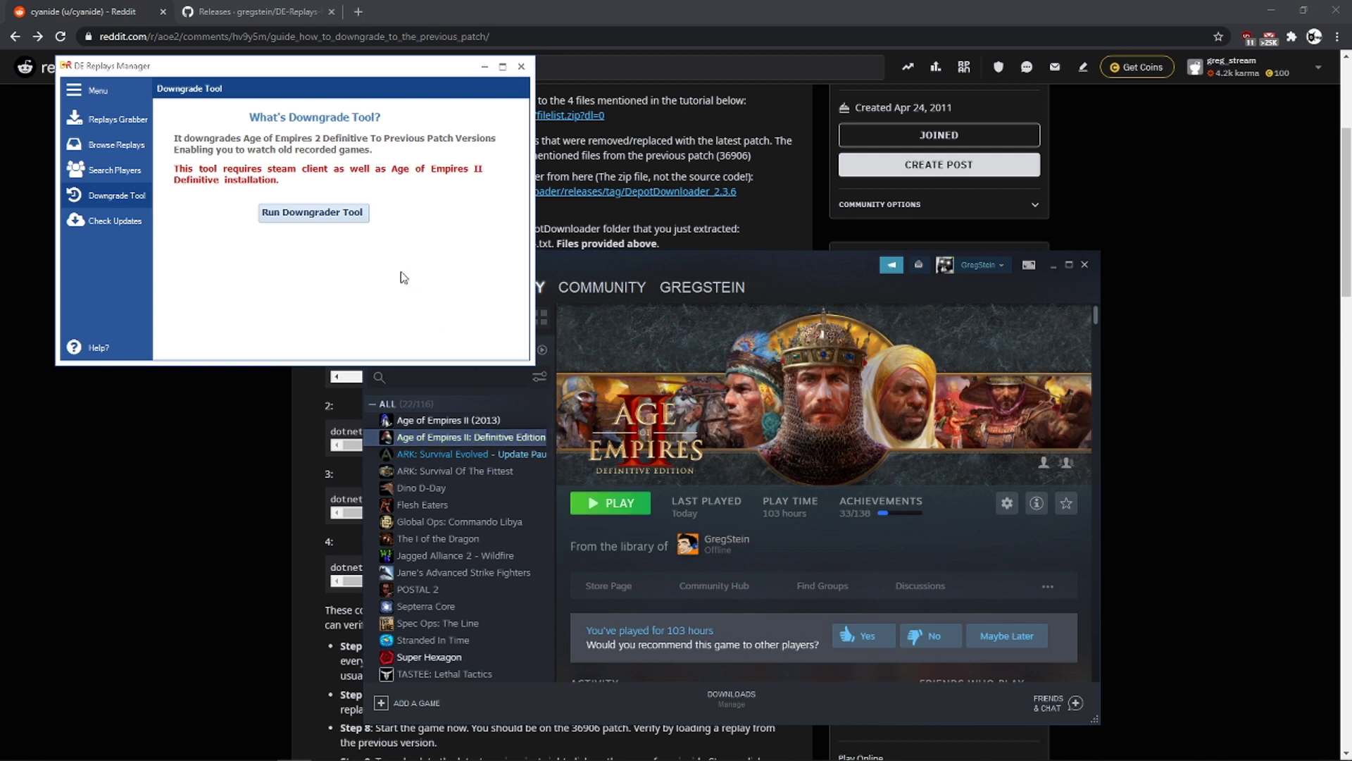
- Check the patch of recent and older saved replays, including the 08.23 one, then return to the Downgrade Tool
{"action": "left_click", "coordinate": [105, 145]}
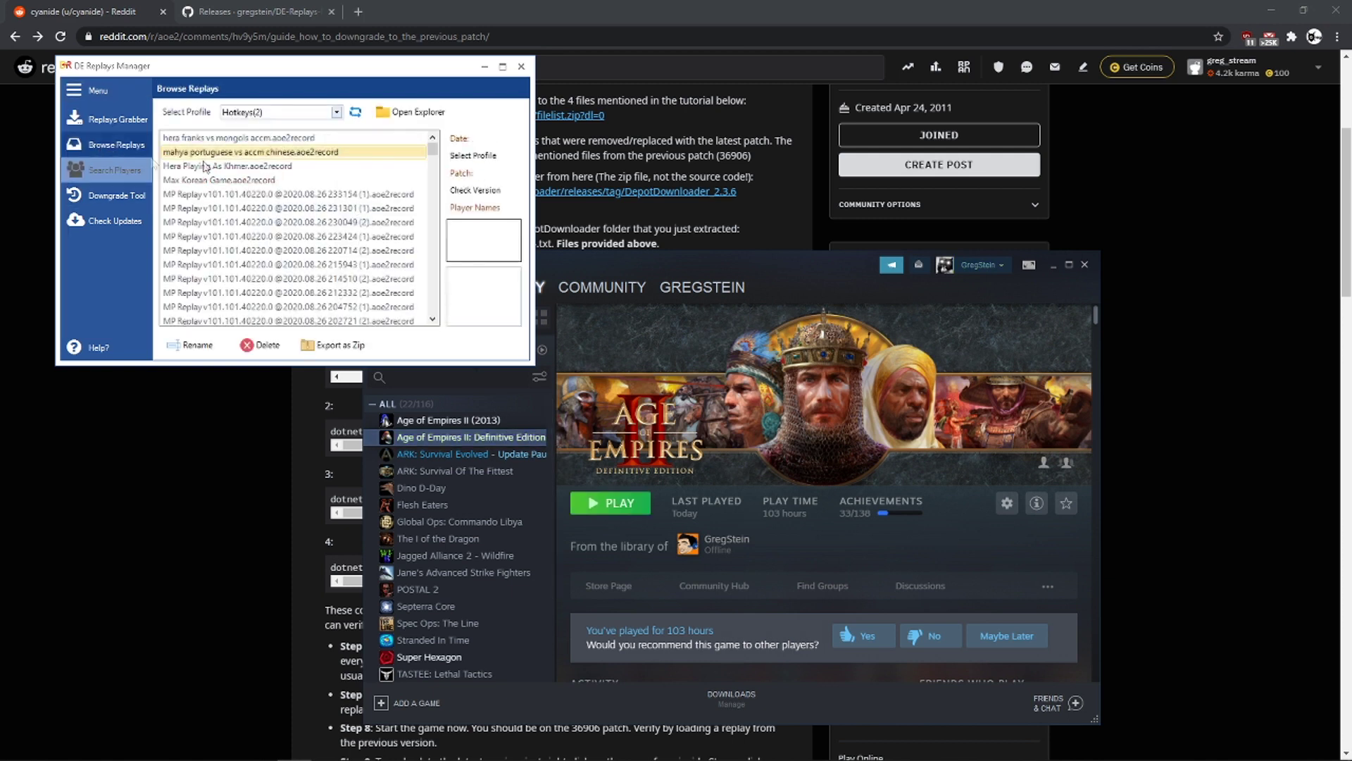
{"action": "left_click", "coordinate": [383, 210]}
{"action": "scroll", "coordinate": [337, 248], "scroll_direction": "down", "scroll_amount": 5}
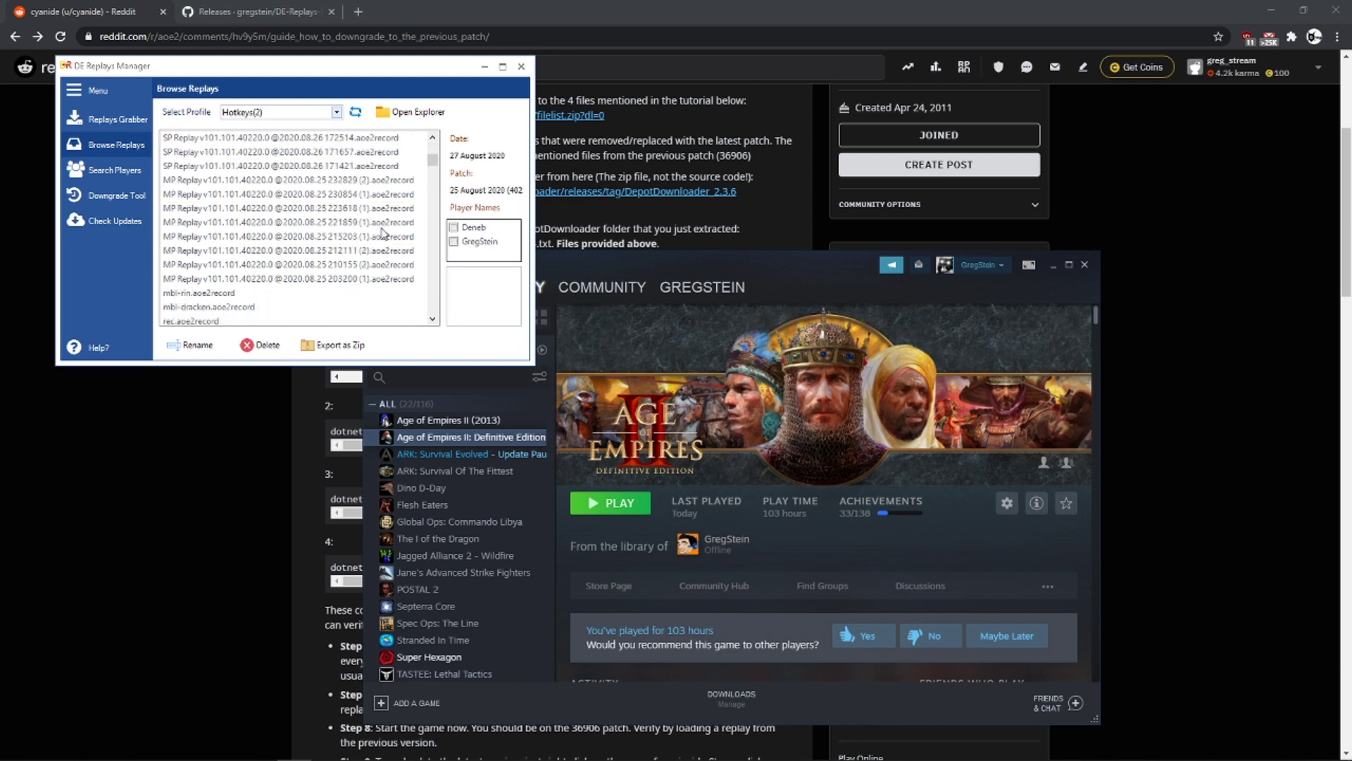
{"action": "left_click", "coordinate": [337, 250]}
{"action": "scroll", "coordinate": [324, 254], "scroll_direction": "down", "scroll_amount": 5}
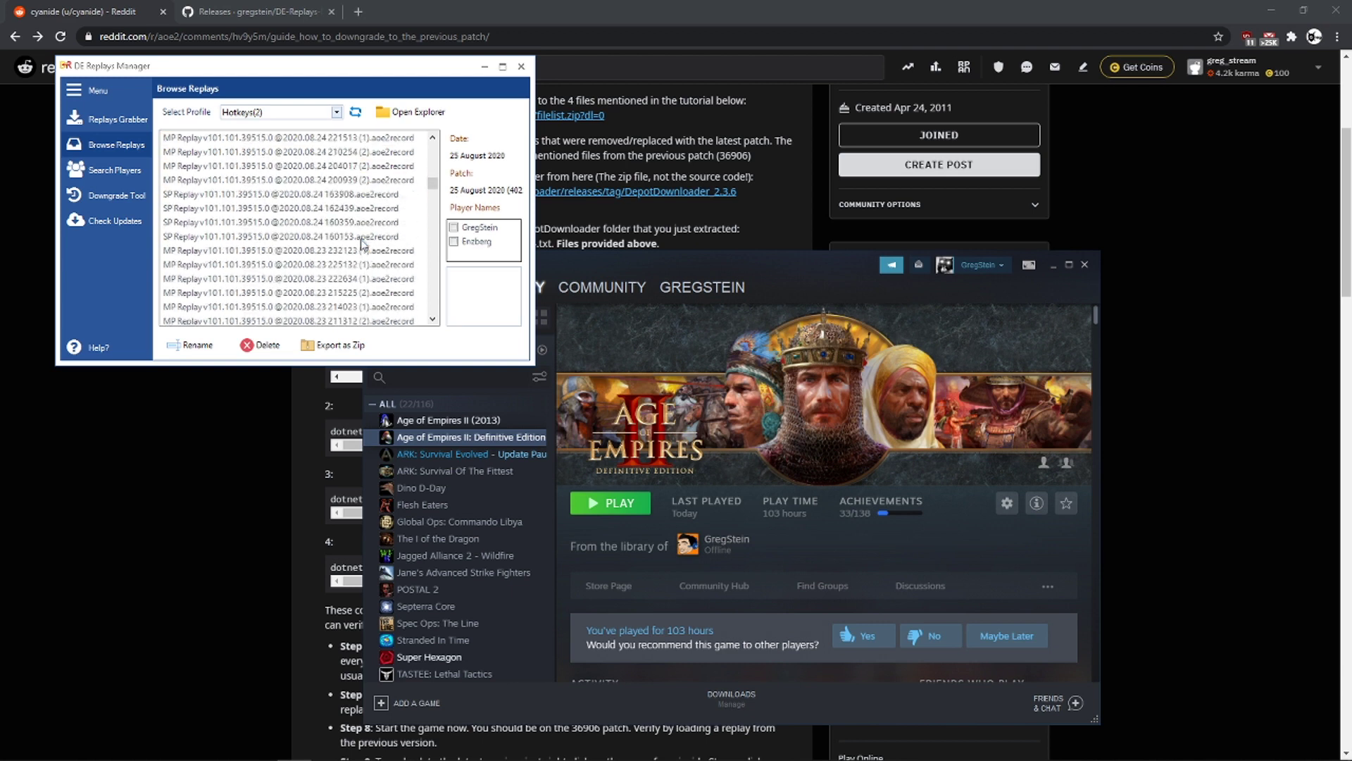
{"action": "left_click", "coordinate": [308, 266]}
{"action": "scroll", "coordinate": [314, 271], "scroll_direction": "down", "scroll_amount": 2}
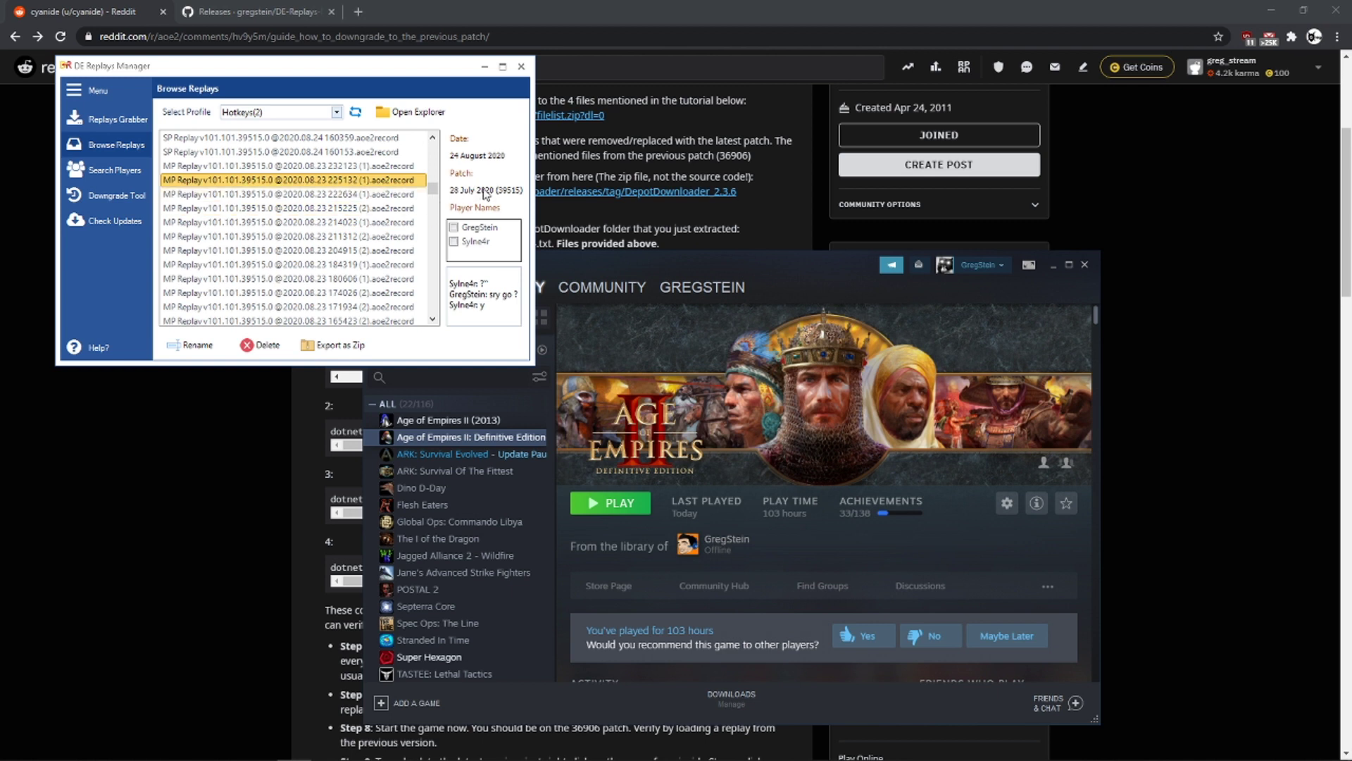
{"action": "left_click", "coordinate": [108, 194]}
{"action": "left_click", "coordinate": [303, 216]}
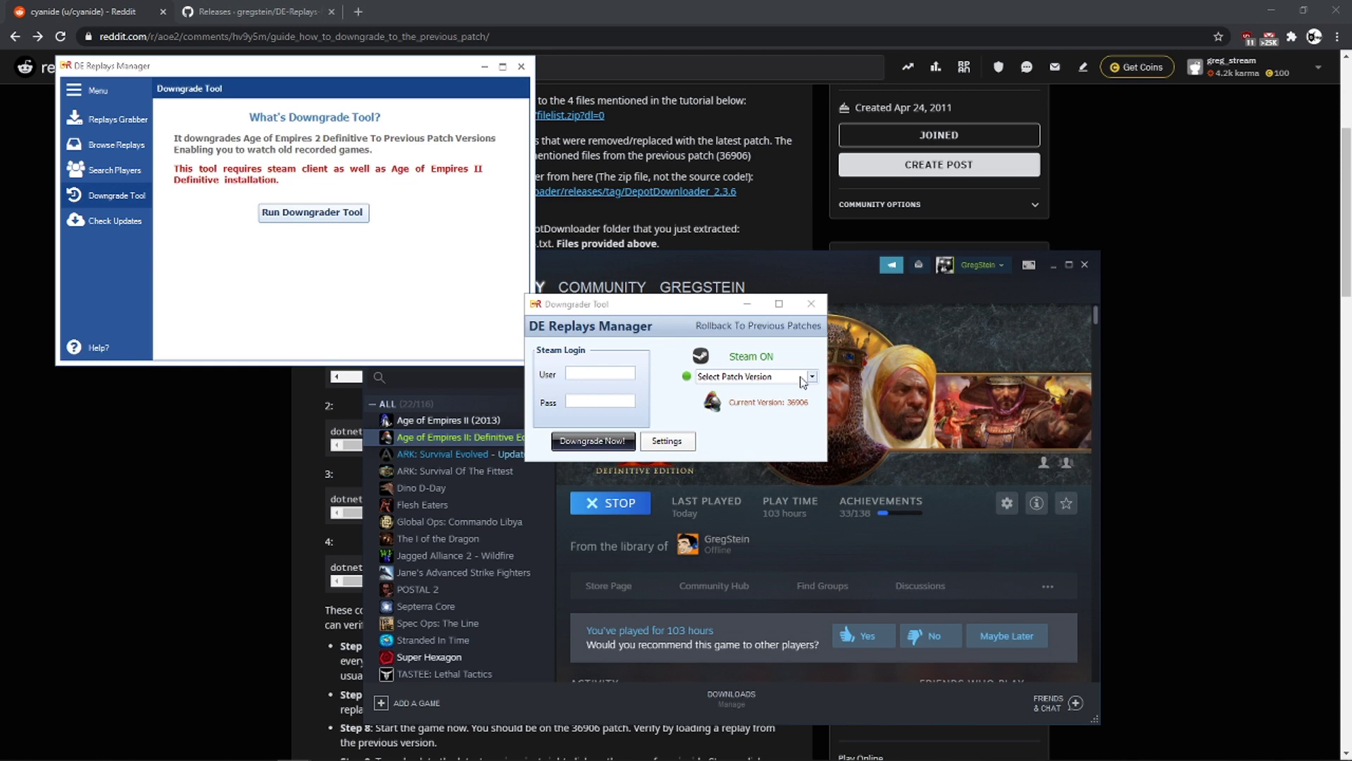
- Pick 25 August 2020 (40220) as the target patch version
{"action": "left_click", "coordinate": [803, 381]}
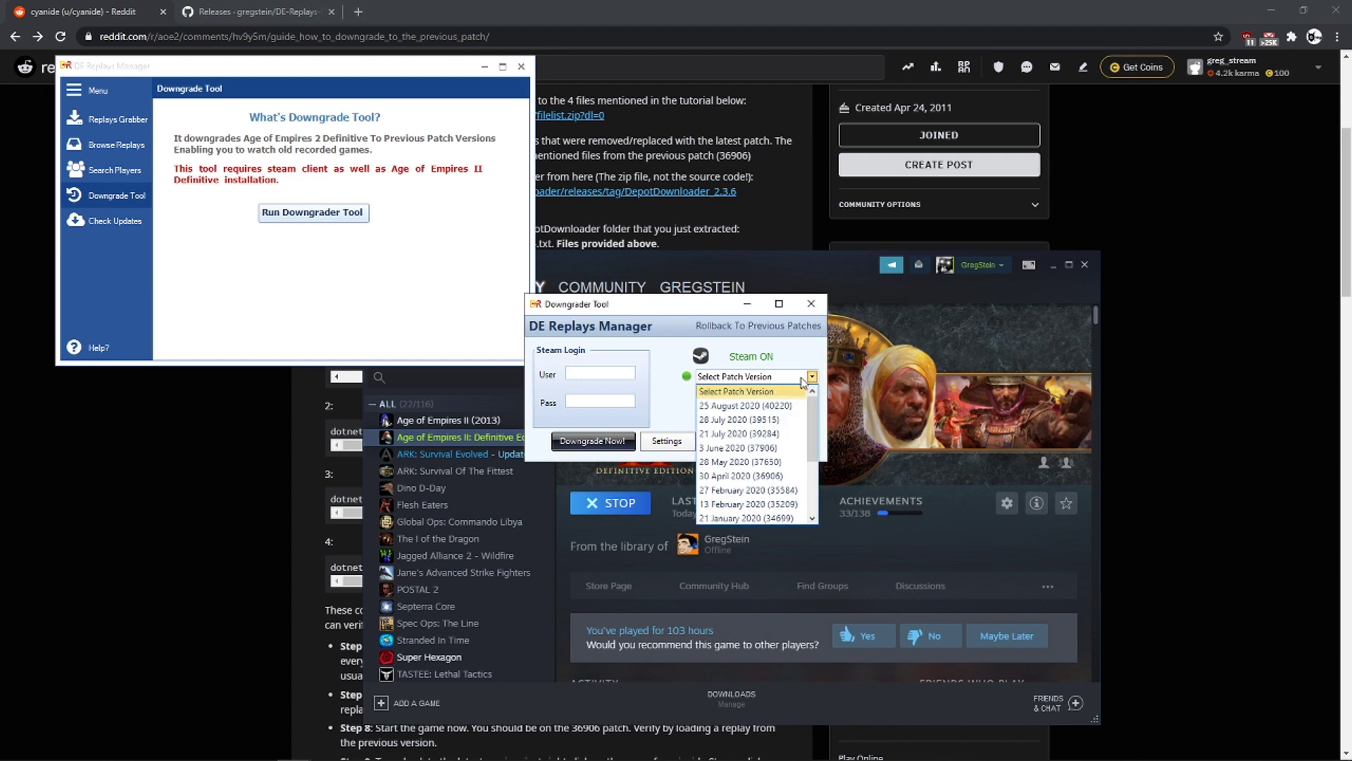
{"action": "left_click", "coordinate": [728, 406]}
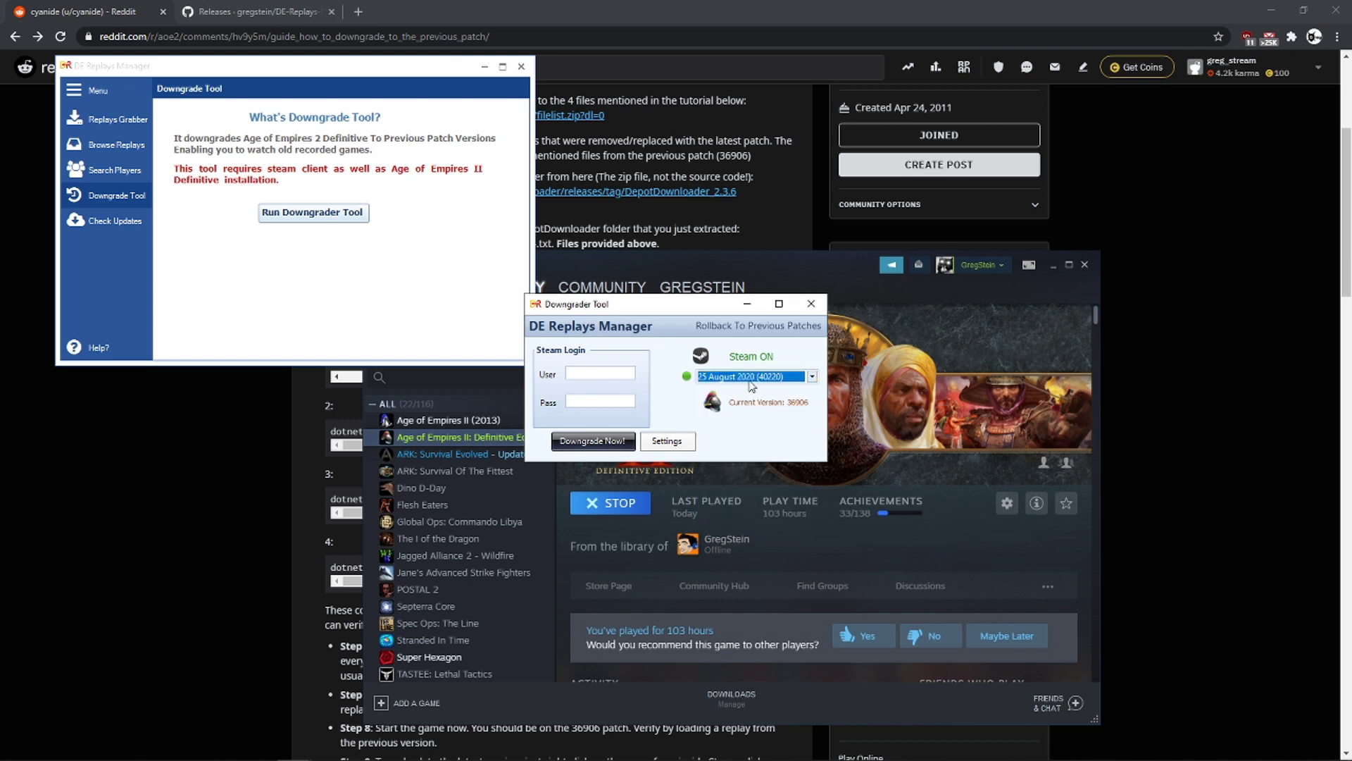
- Show the Local Files section of Age of Empires II: Definitive Edition's Steam properties
{"action": "right_click", "coordinate": [453, 438]}
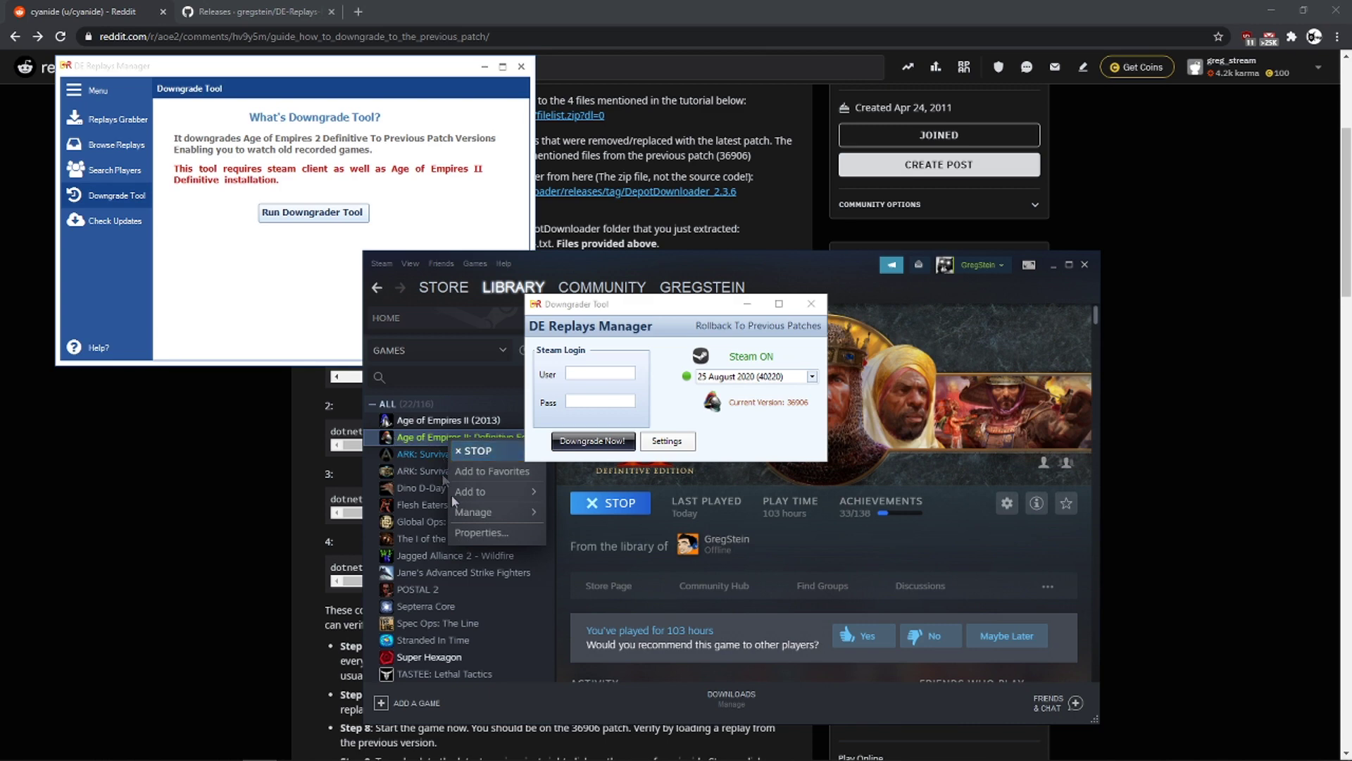
{"action": "left_click", "coordinate": [483, 534]}
{"action": "left_click", "coordinate": [461, 125]}
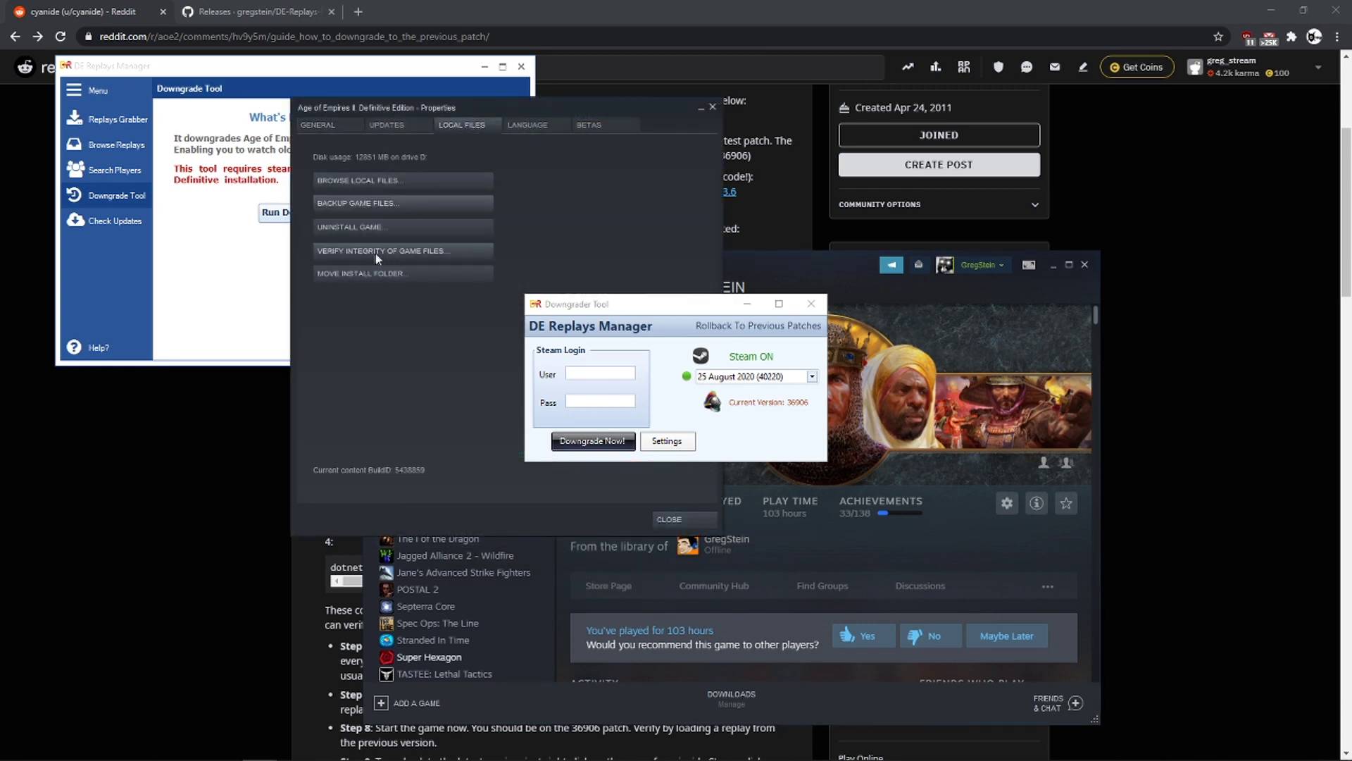
- Close Steam properties and restore the hotkeys backup from the downgrader's Settings window
{"action": "left_click", "coordinate": [669, 521]}
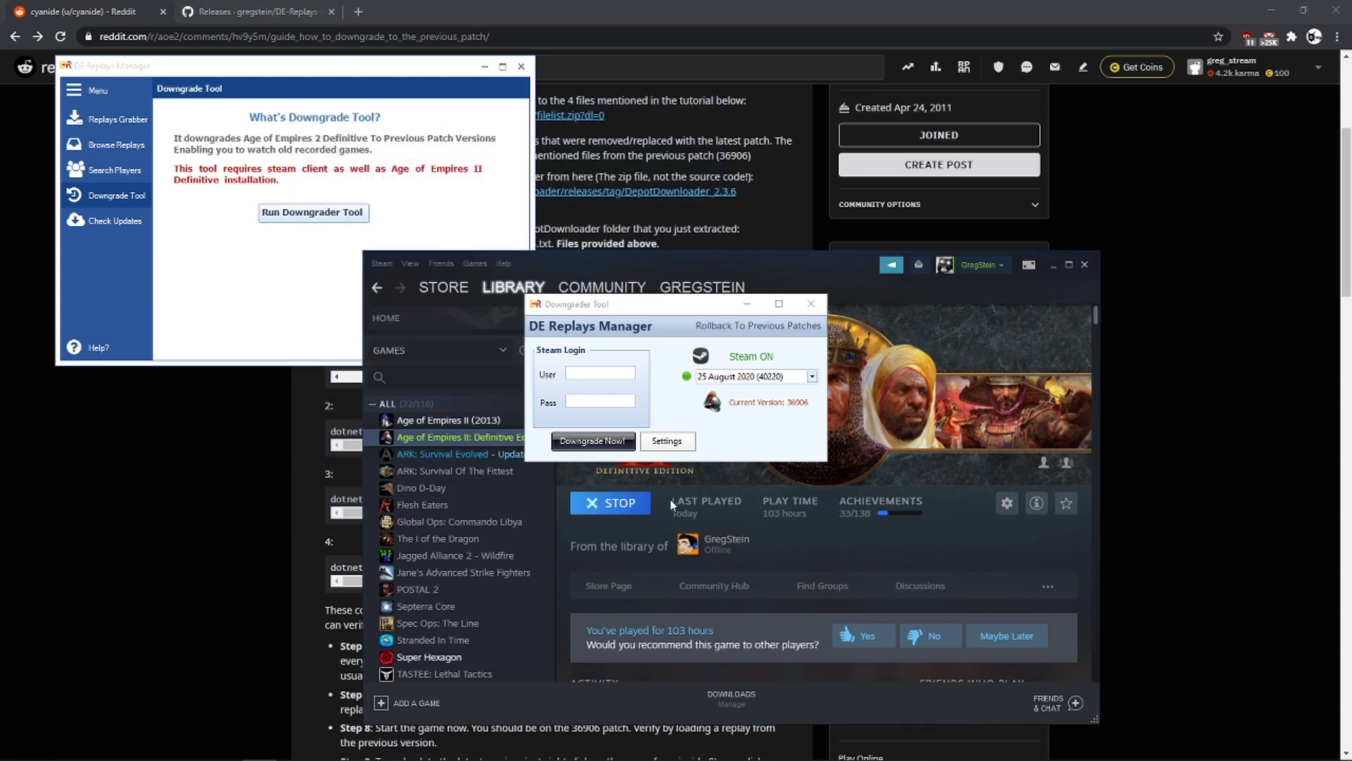
{"action": "left_click", "coordinate": [666, 442]}
{"action": "left_click", "coordinate": [271, 206]}
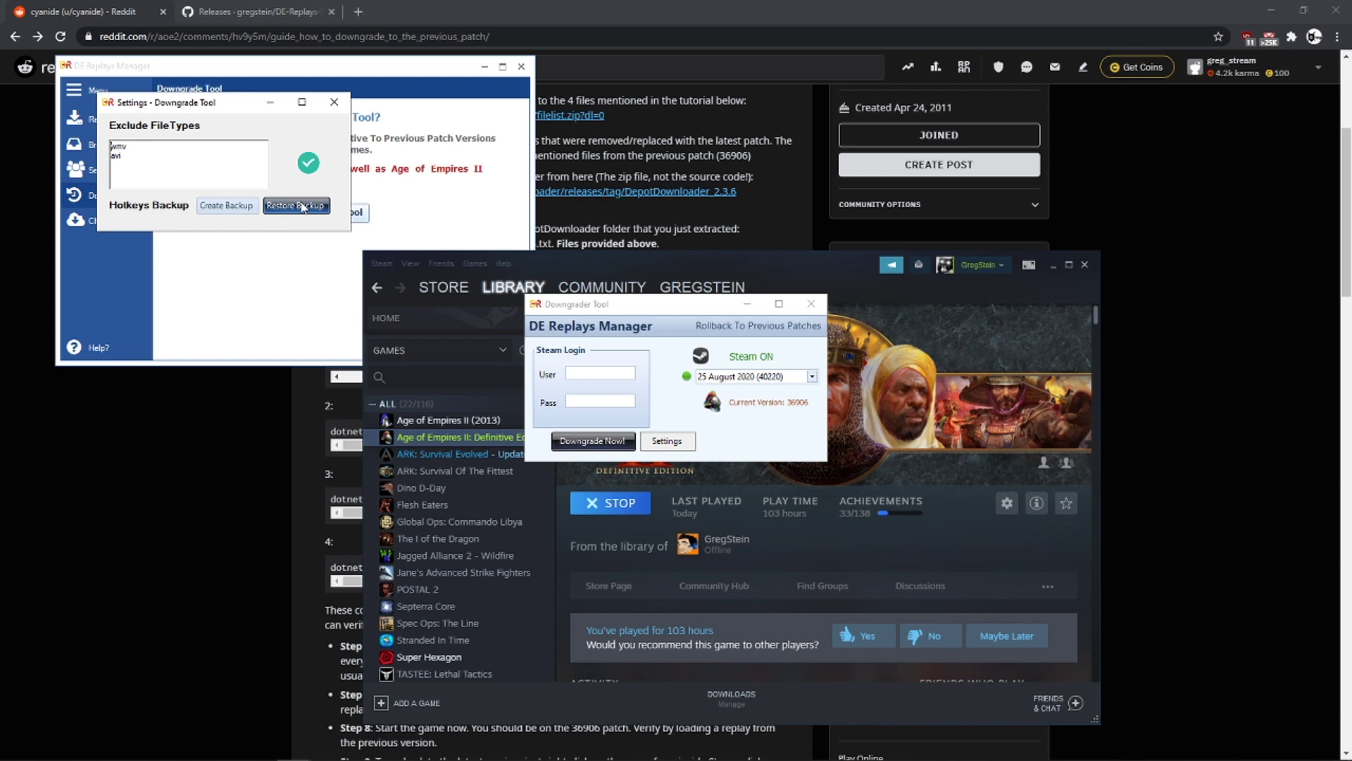
{"action": "left_click", "coordinate": [334, 102]}
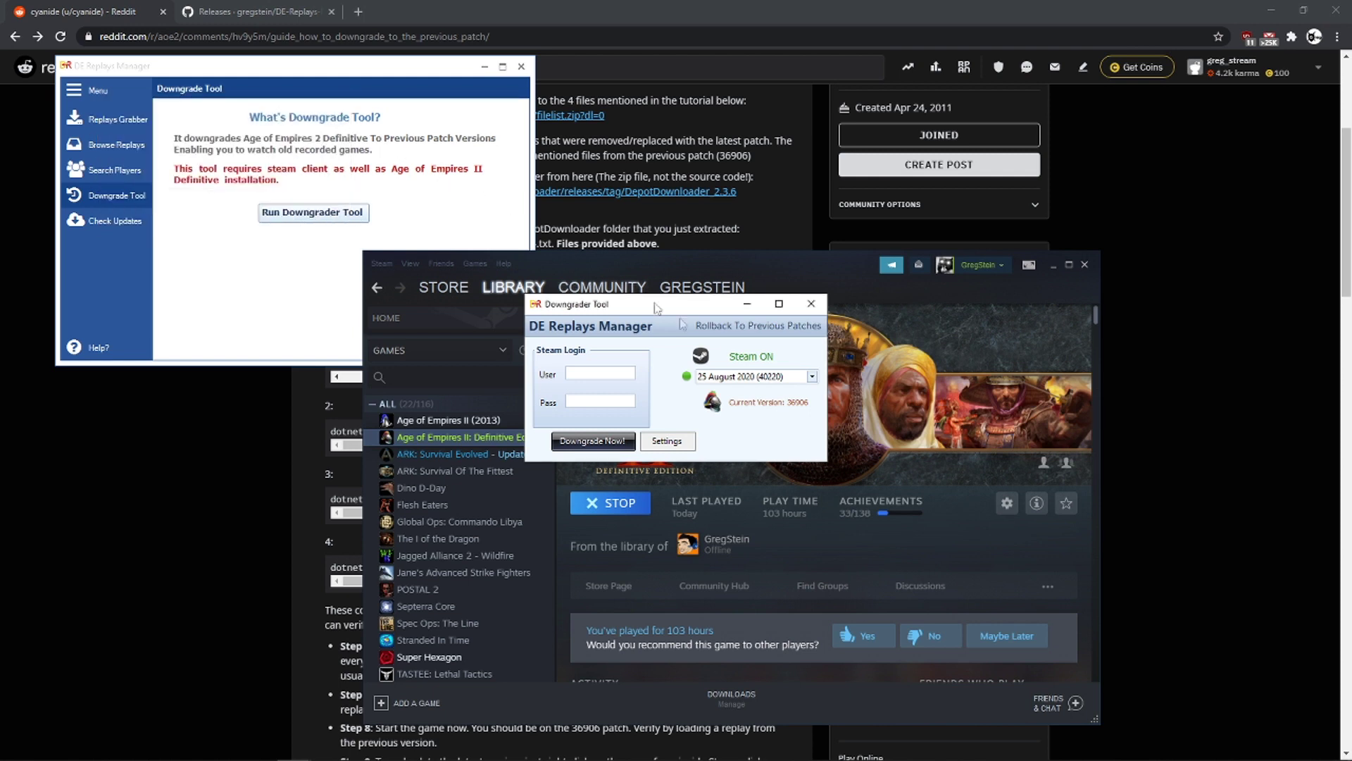